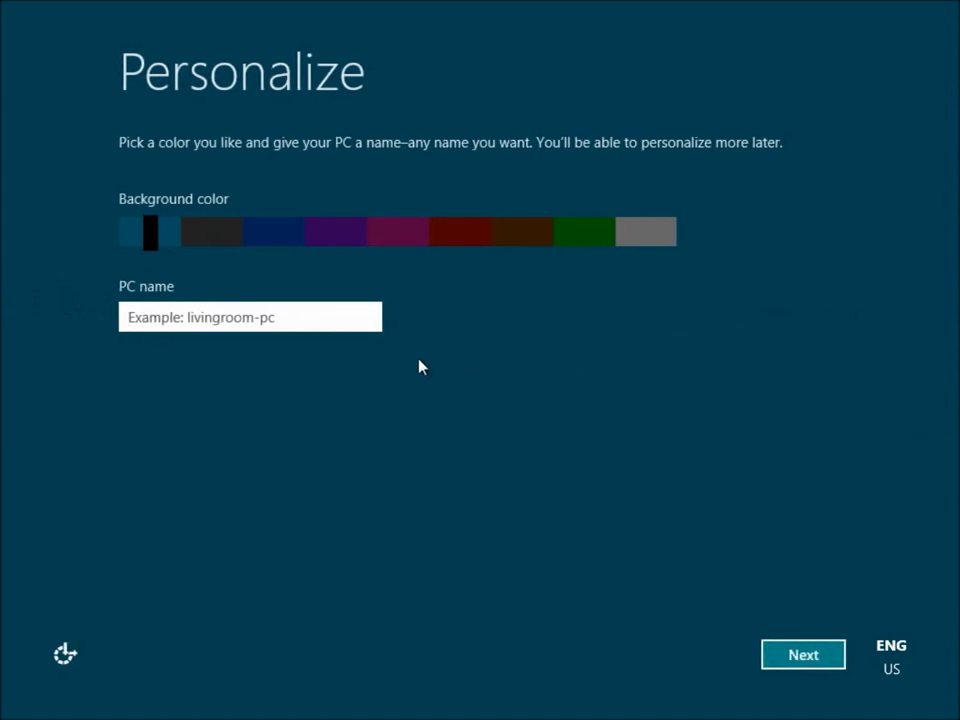
- Enter Win8ConsumerPre as the PC name, without spaces
text(Win)
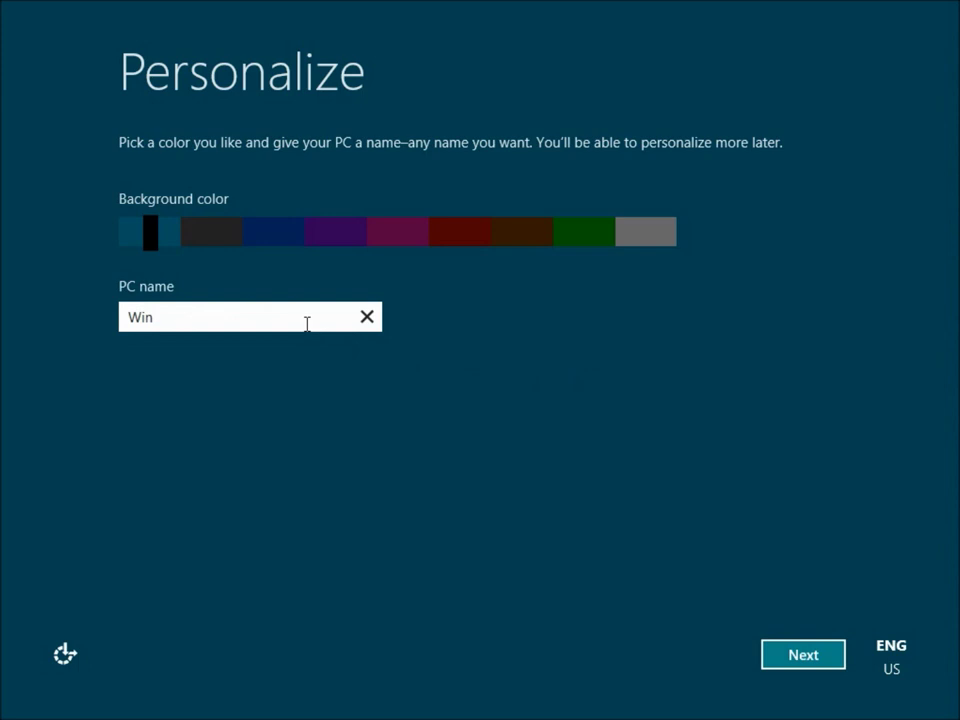
key(space)
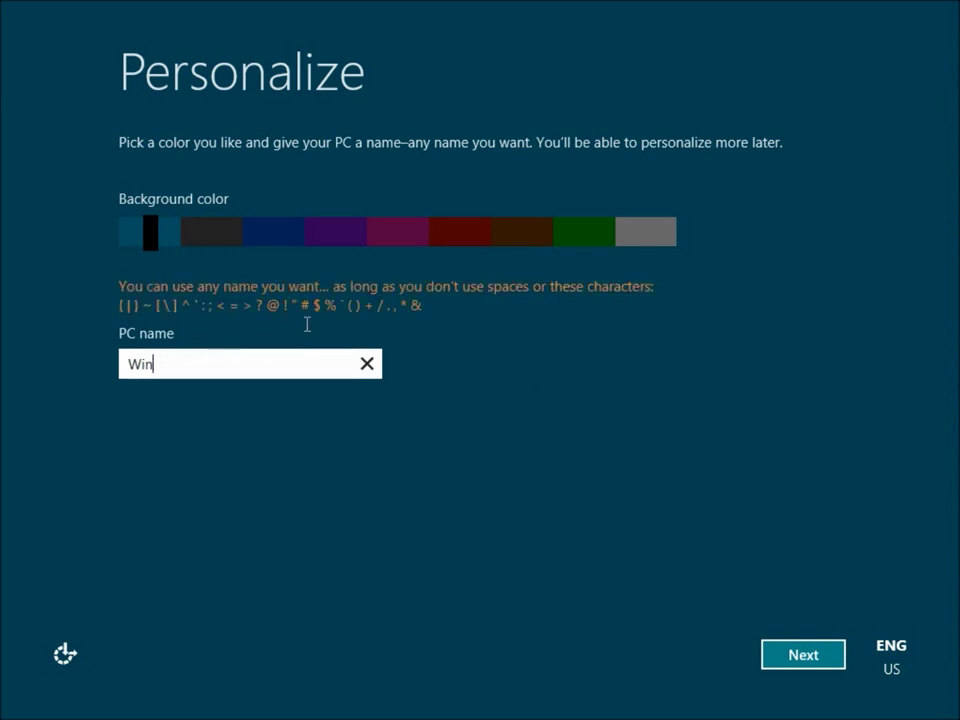
text(8ConsumerPre)
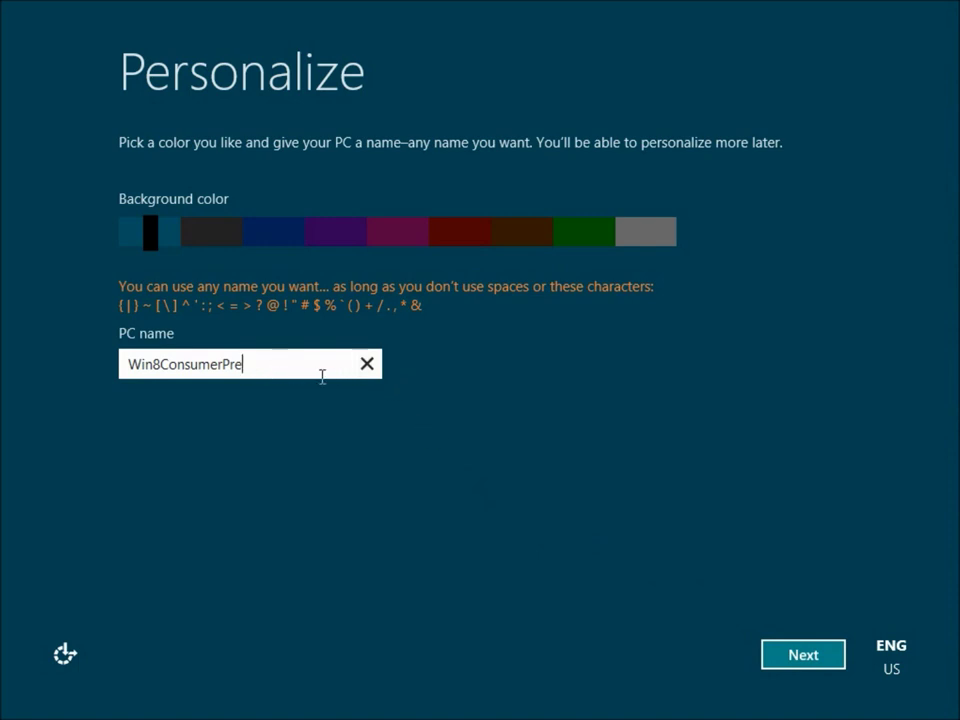
- Shorten the PC name to Win8 and continue with the setup
click(160, 364)
key(Delete)
key(Delete)
key(Delete)
key(Delete)
key(Delete)
key(Delete)
key(Delete)
key(Delete)
key(Delete)
key(Delete)
key(Delete)
key(Return)
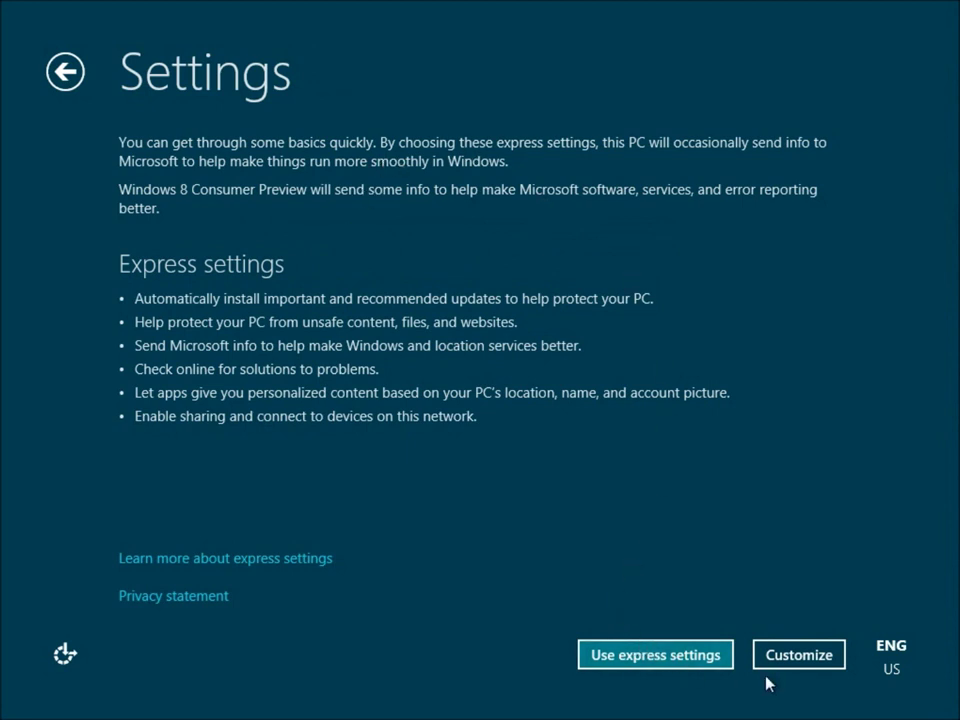
- Customize the setup settings, turning on network sharing and accepting the default update, protection, feedback, troubleshooting and app-sharing options
click(799, 664)
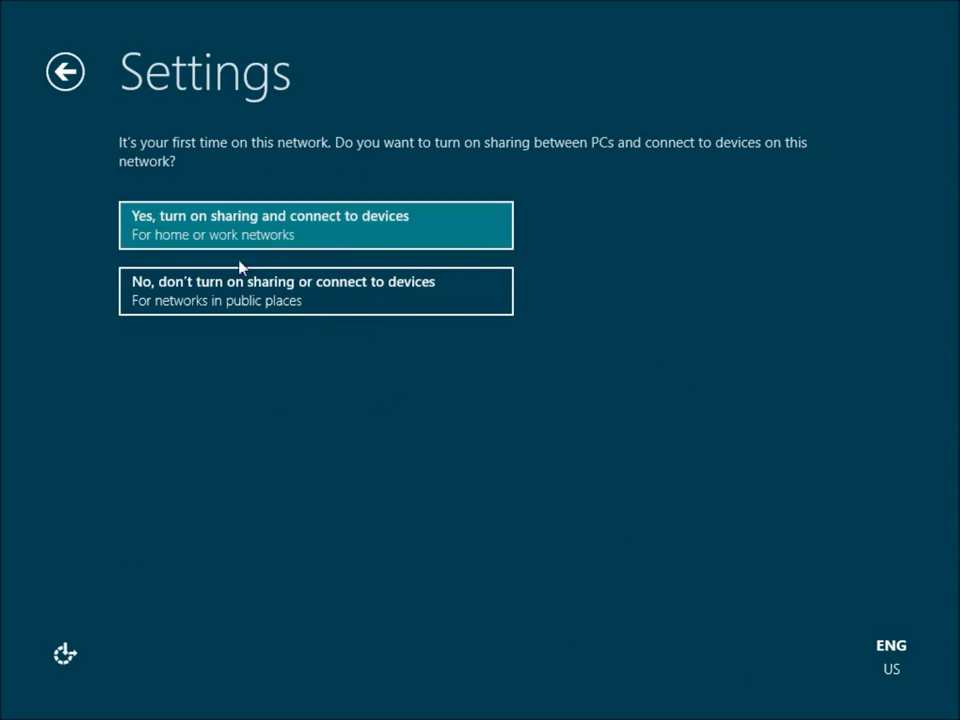
click(298, 231)
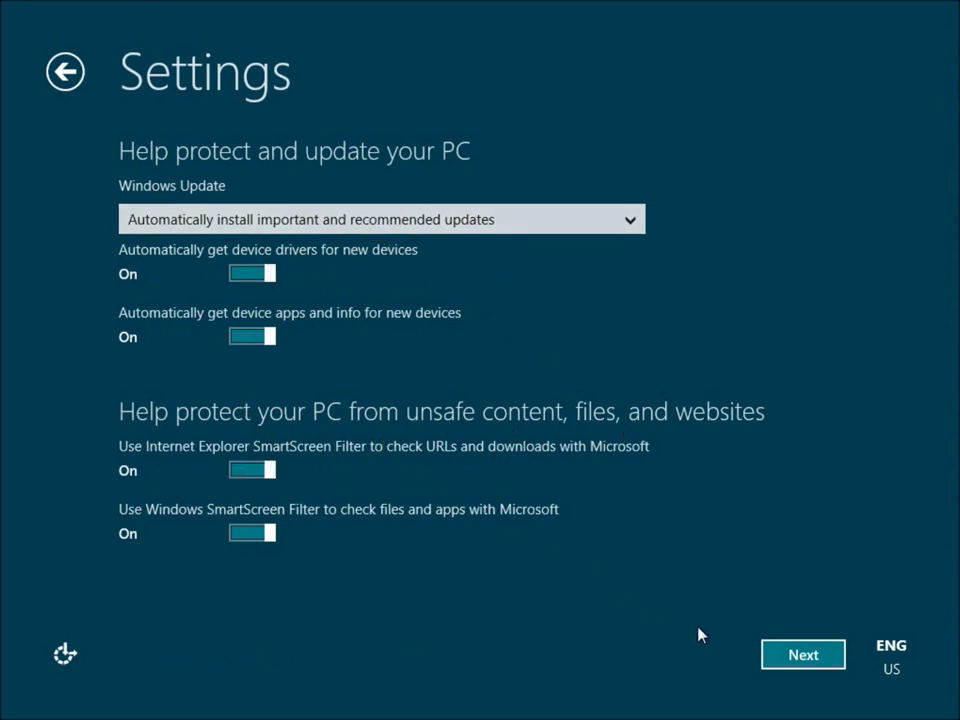
click(780, 656)
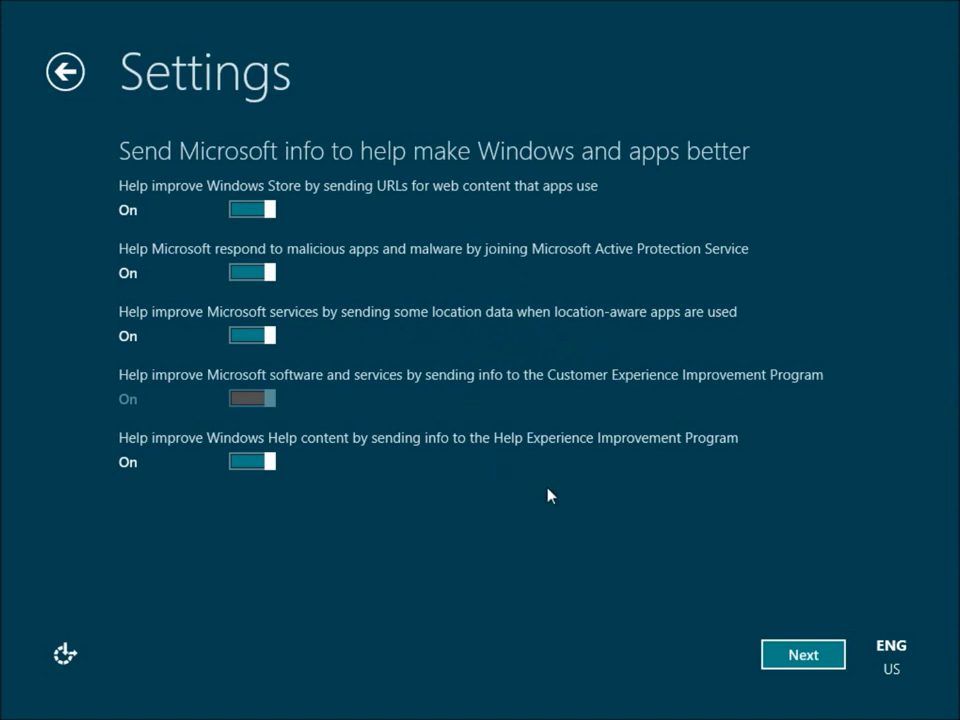
click(815, 660)
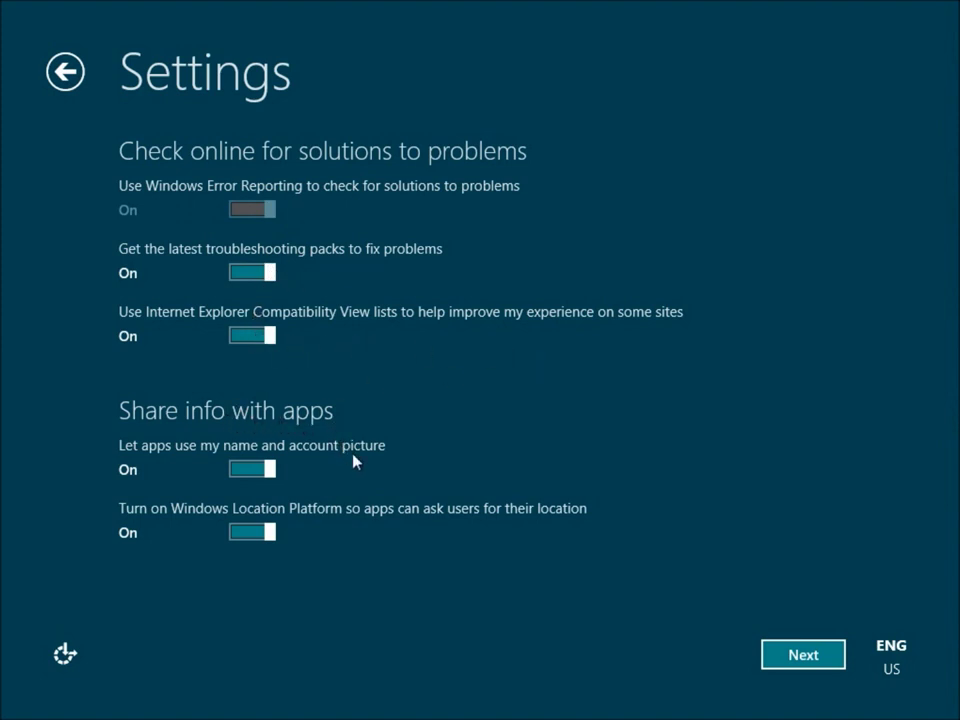
click(789, 655)
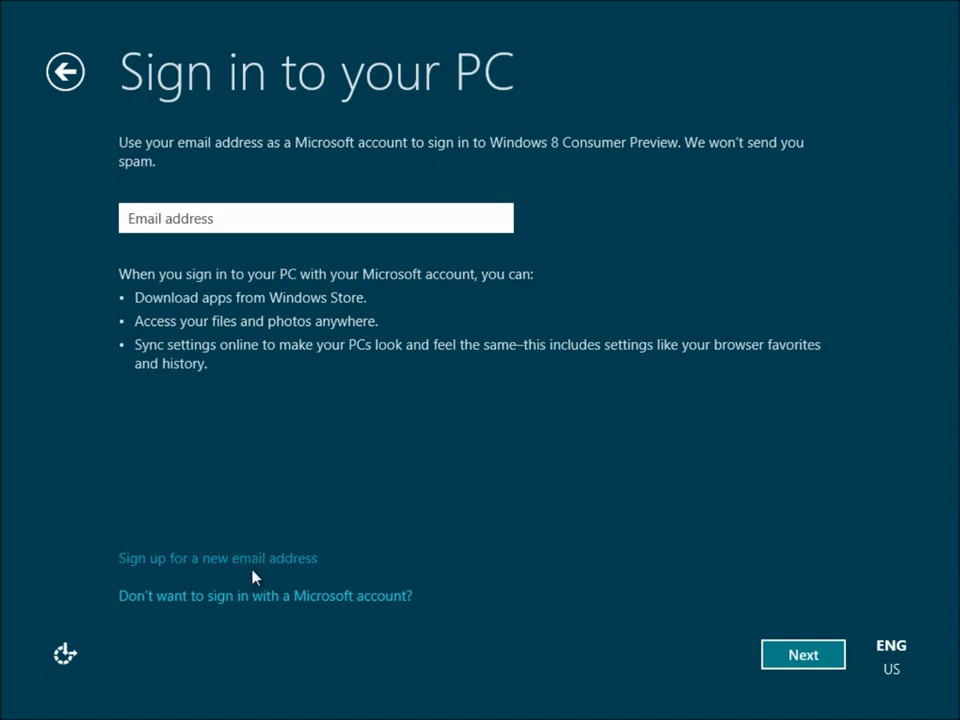
- Choose a local account instead of a Microsoft account, and enter the user name TheNerd with the account password in both password fields
click(257, 600)
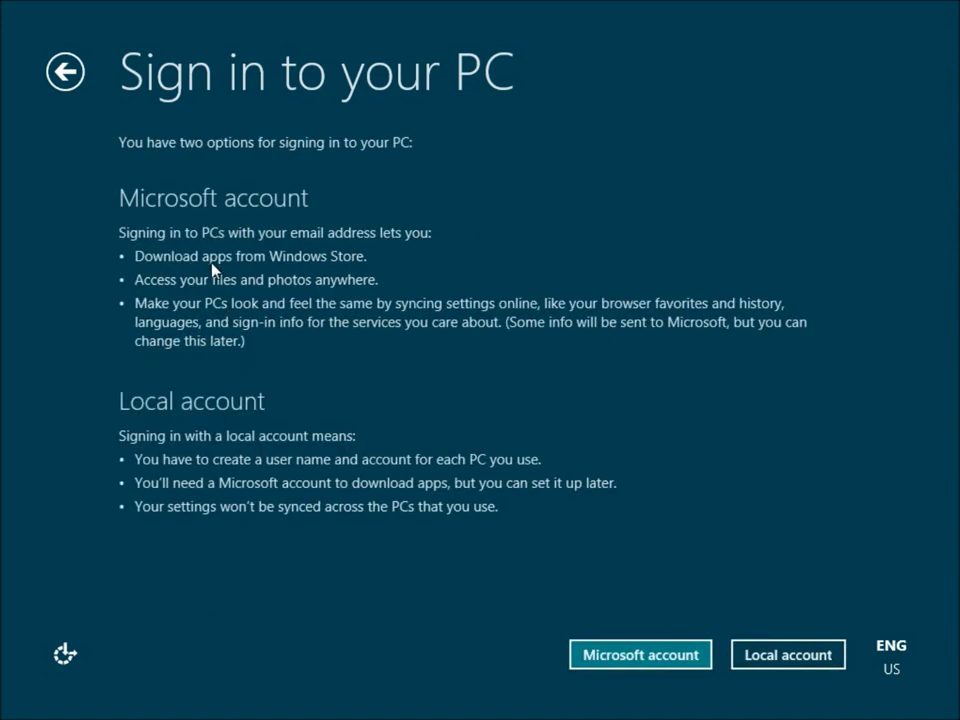
click(767, 658)
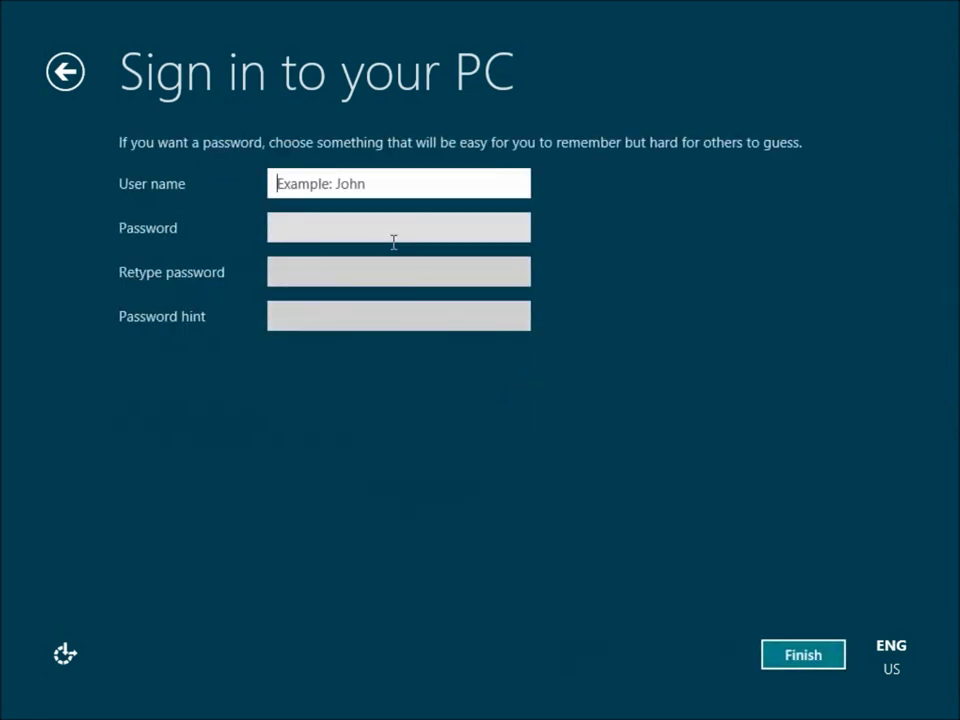
text(TheNerd)
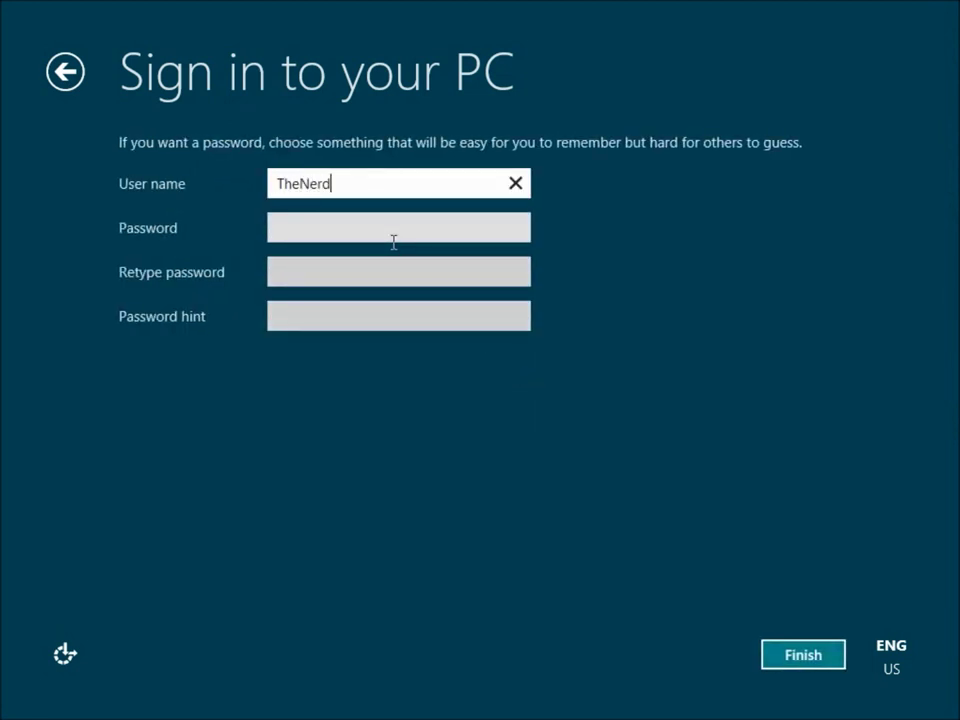
key(Tab)
text(••)
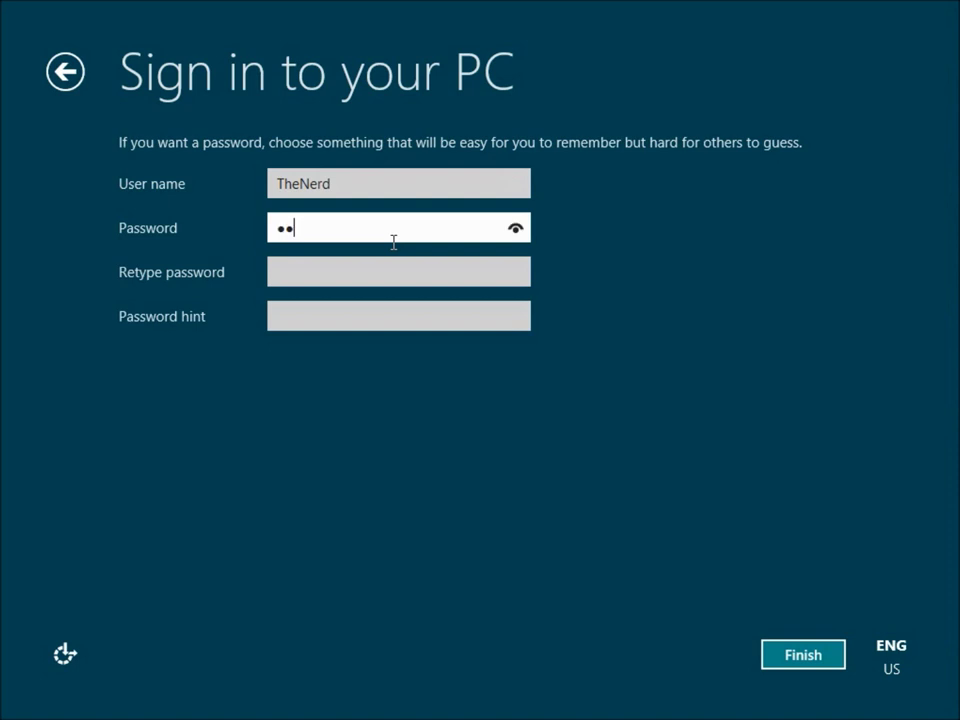
text(•••••••)
key(Tab)
text(••••••)
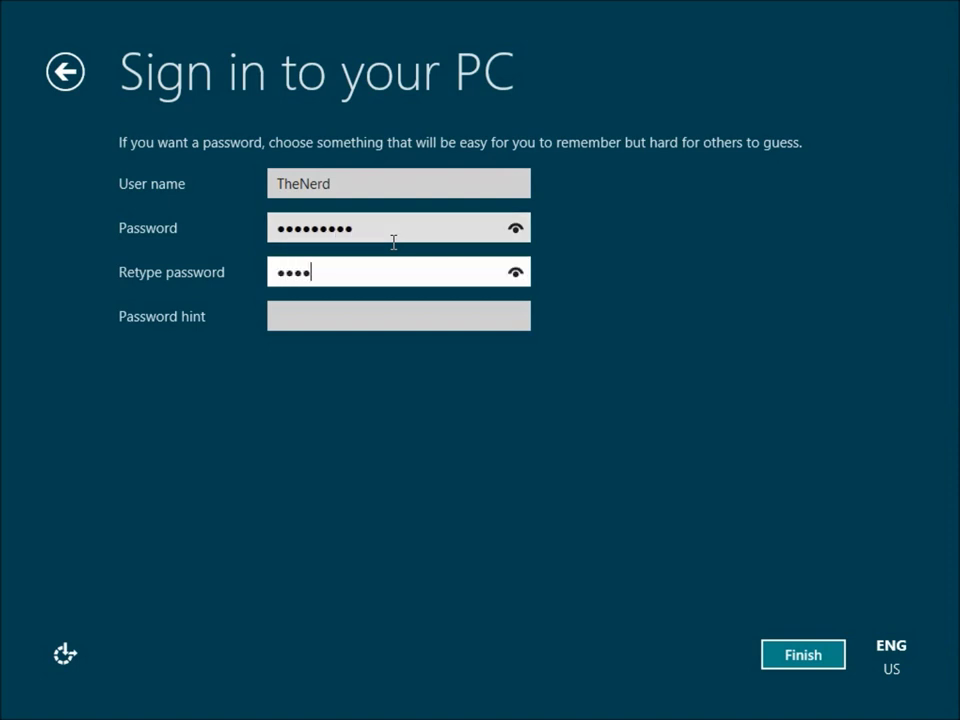
text(•••)
key(Tab)
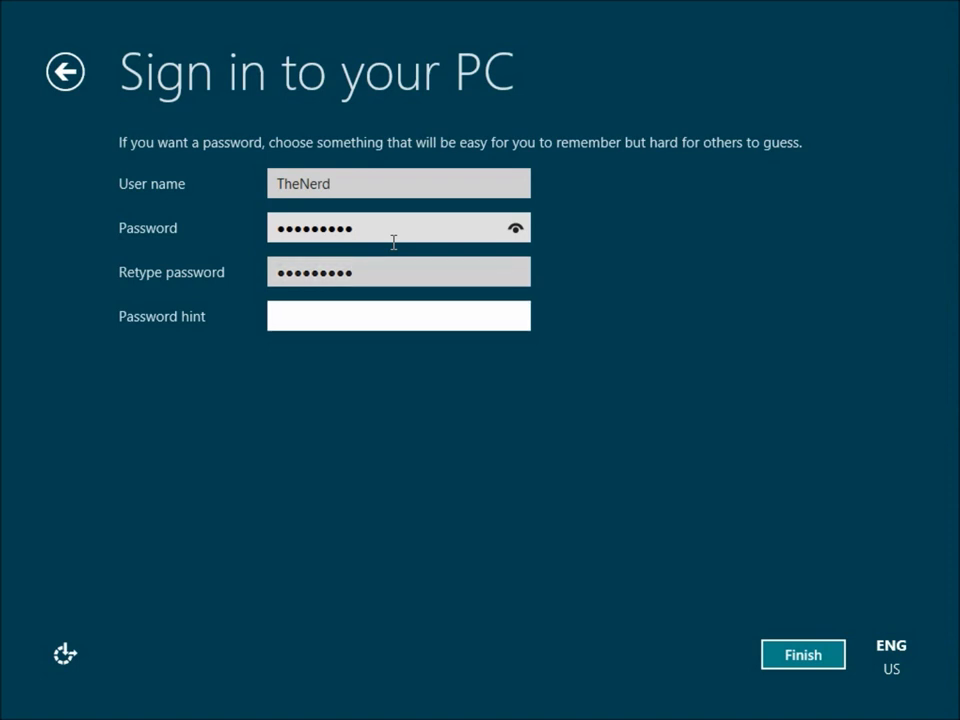
- Set the password hint to "this is a hint" and finish creating the local account
text(this is a hind)
key(BackSpace)
text(t)
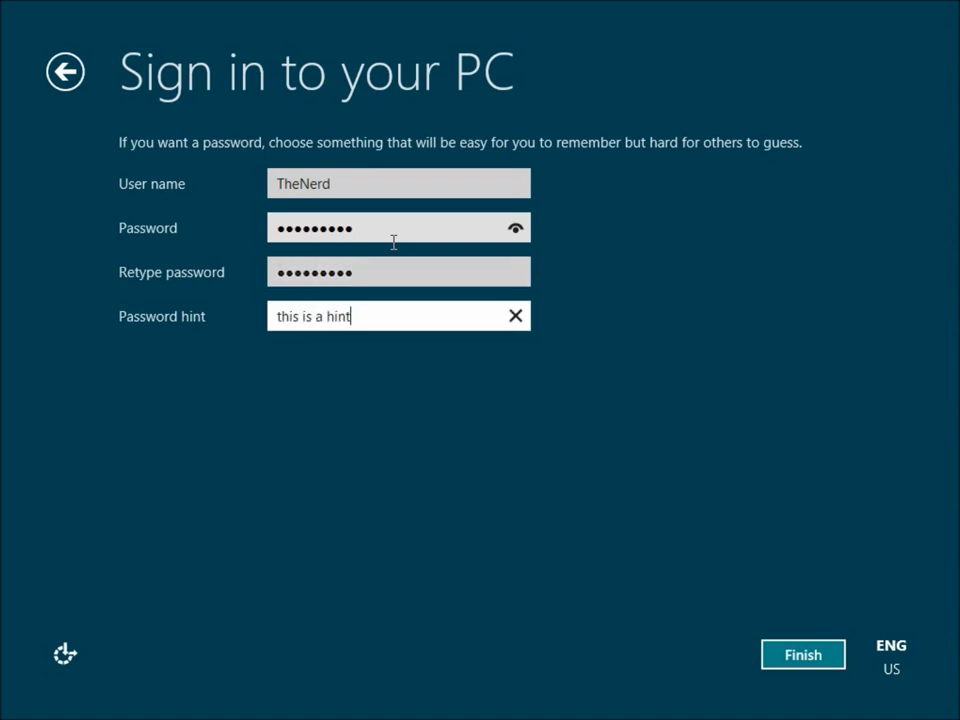
click(779, 658)
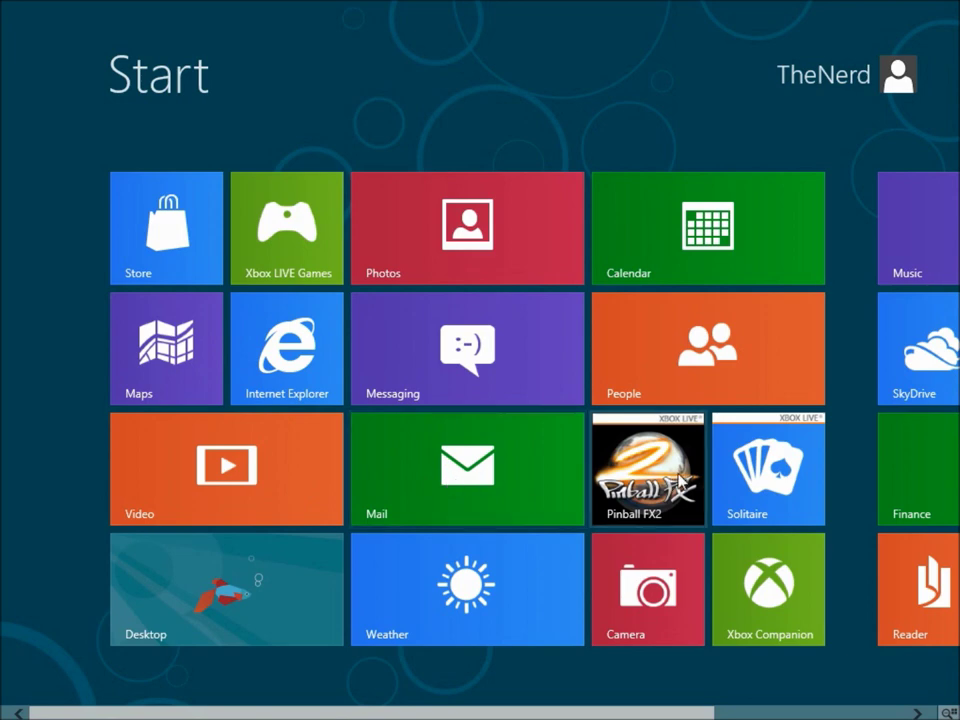
- Open the Calendar app, then return to the Start screen without signing in to a Microsoft account
click(673, 224)
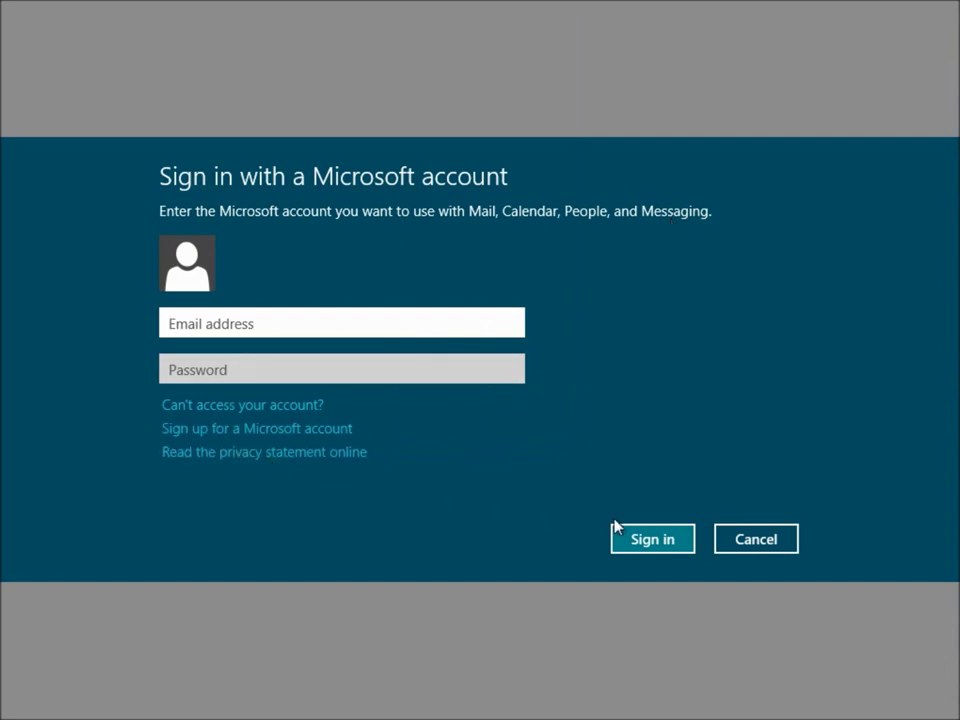
click(746, 544)
key(super)
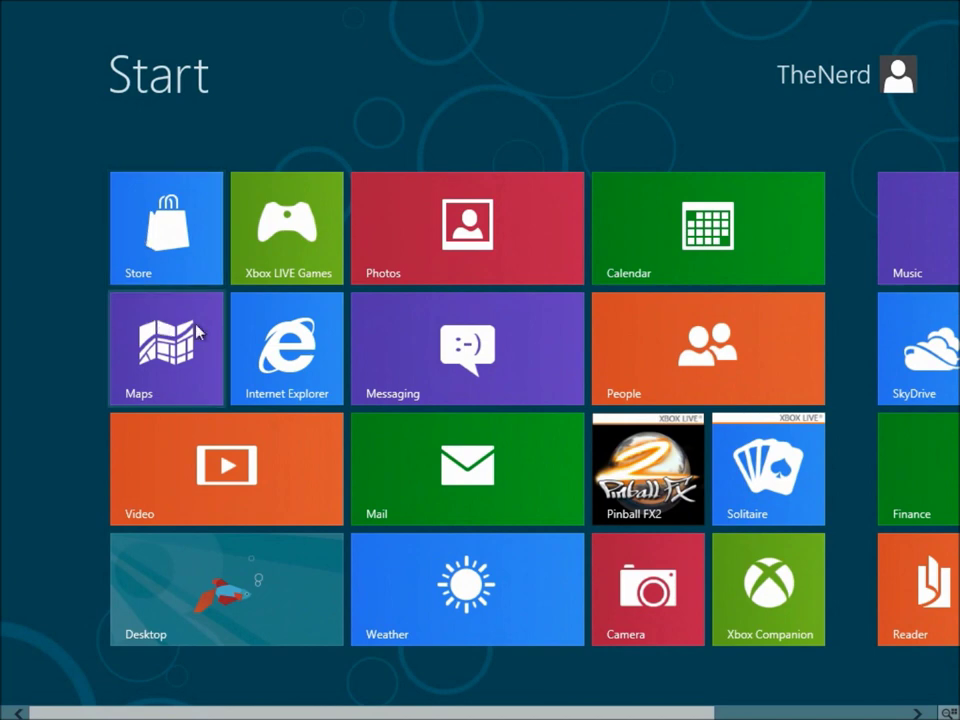
- Search Bing for "this is a search" in Internet Explorer, then go back to the Bing home page and the Start screen
click(294, 400)
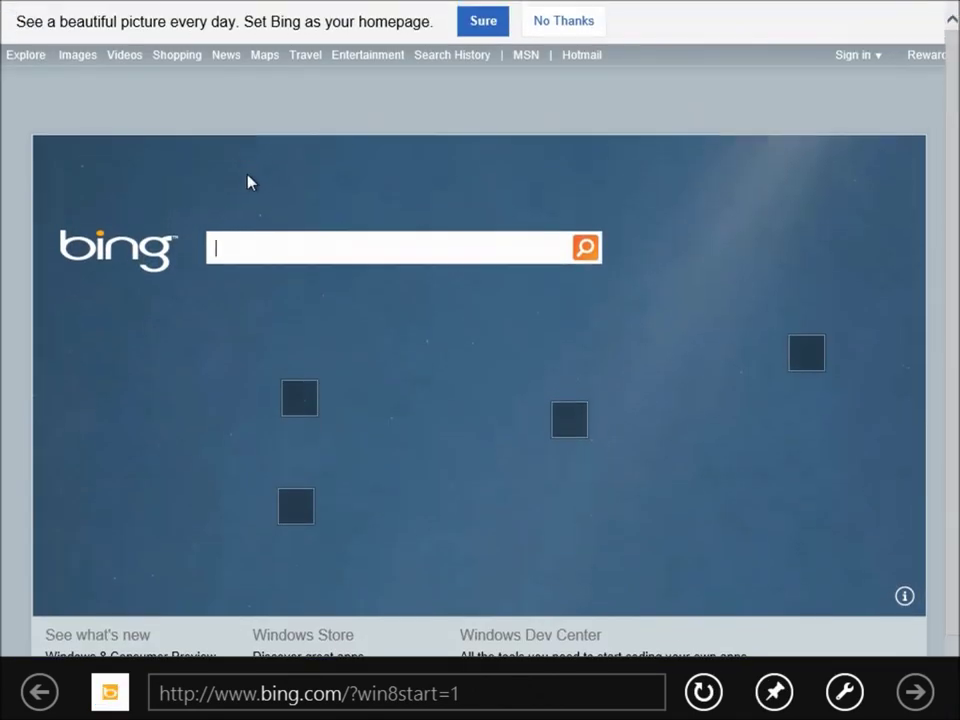
text(this is a sde)
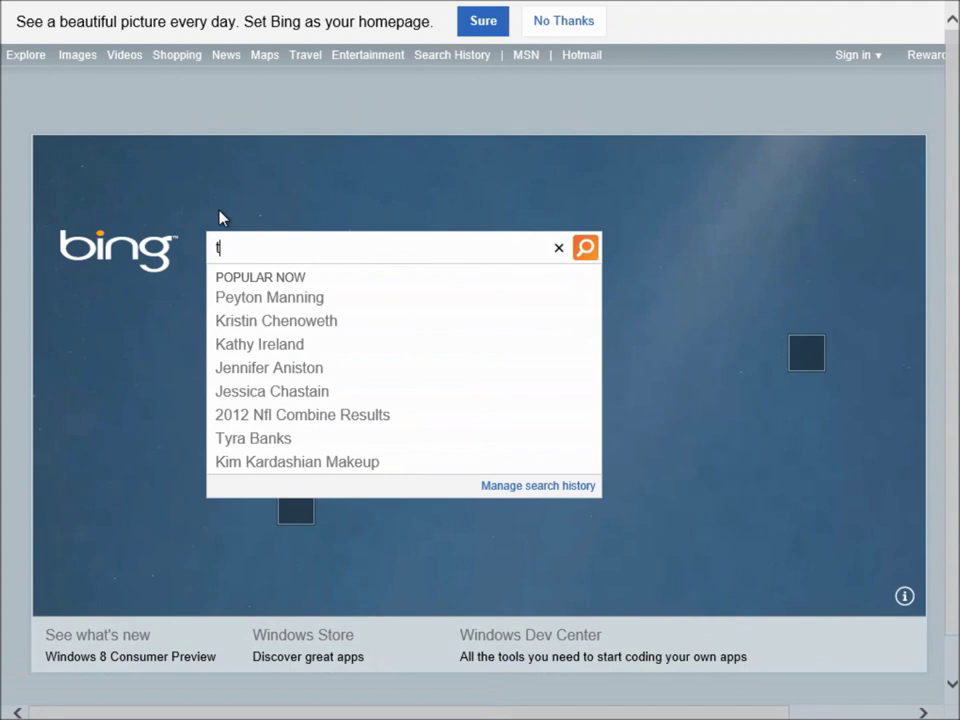
key(BackSpace)
key(BackSpace)
key(BackSpace)
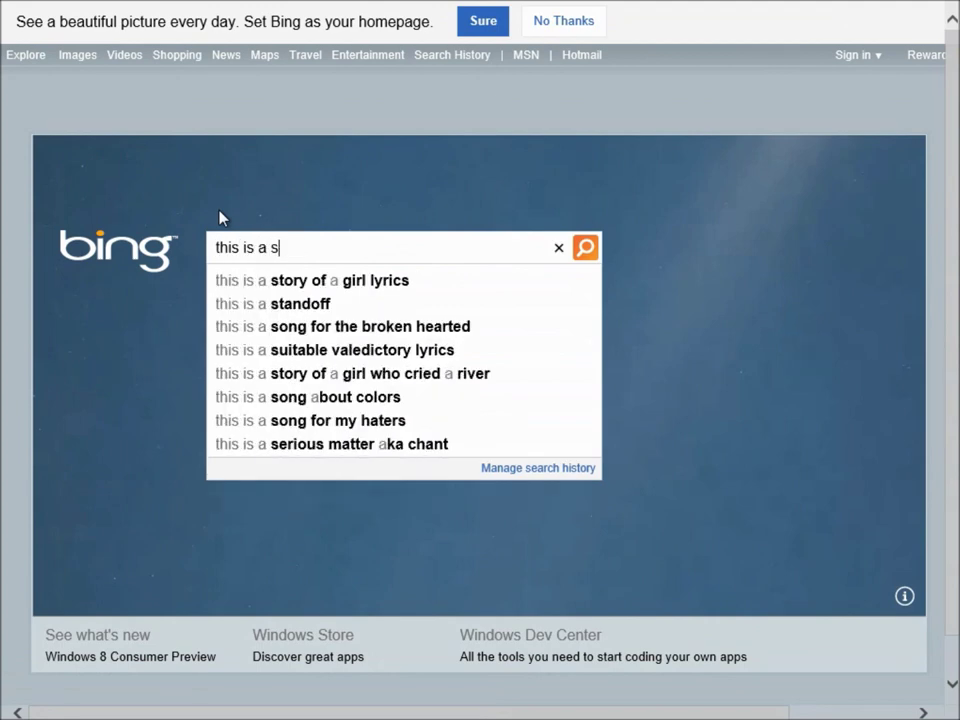
text(search)
key(Return)
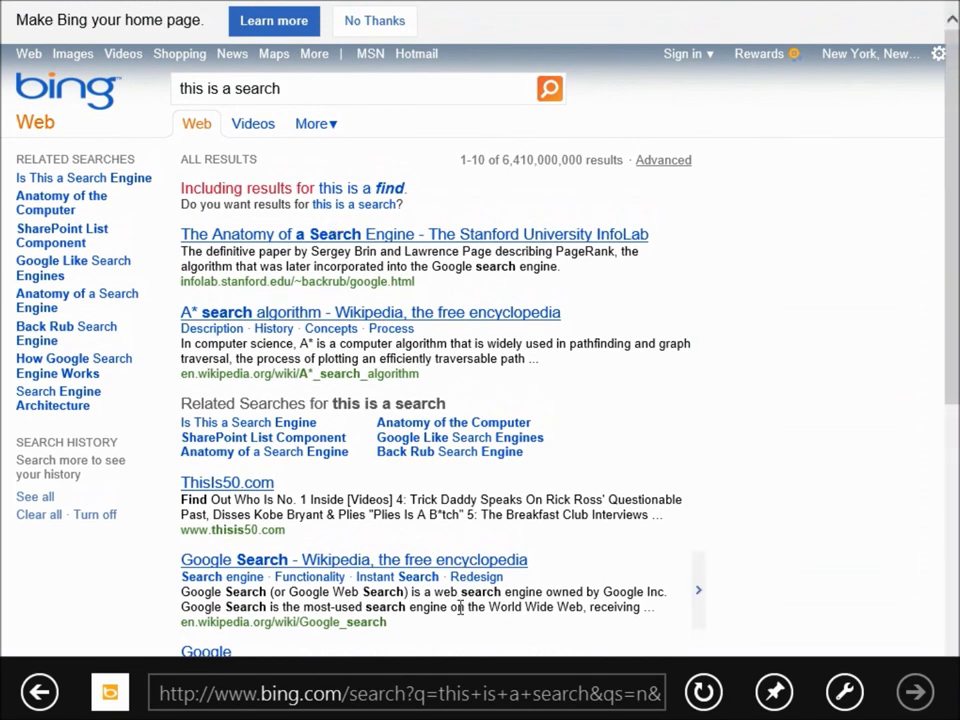
click(37, 690)
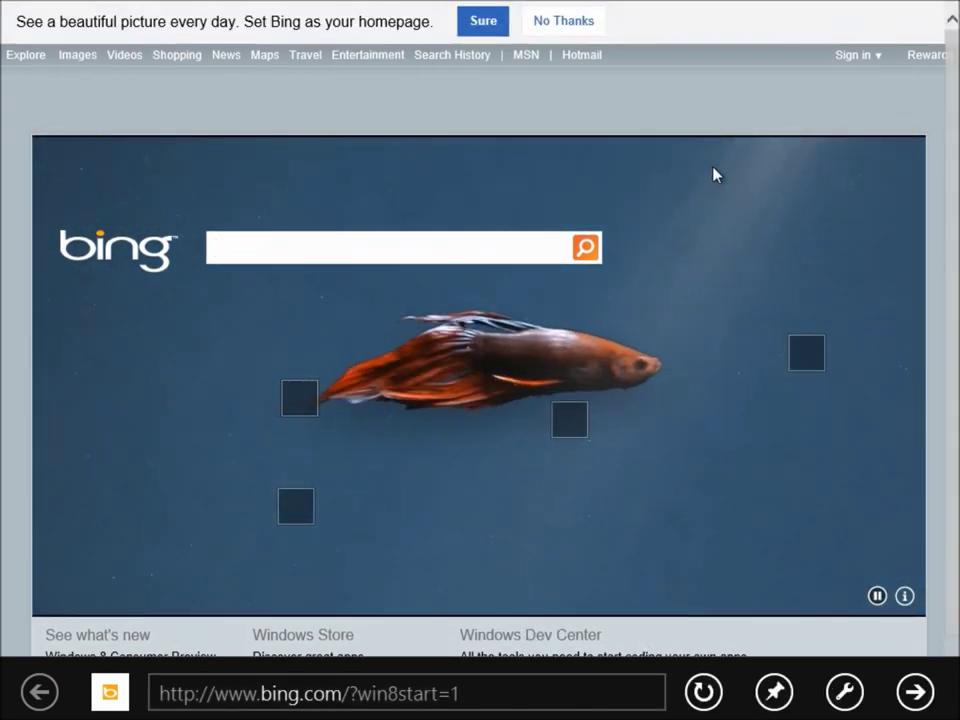
key(super)
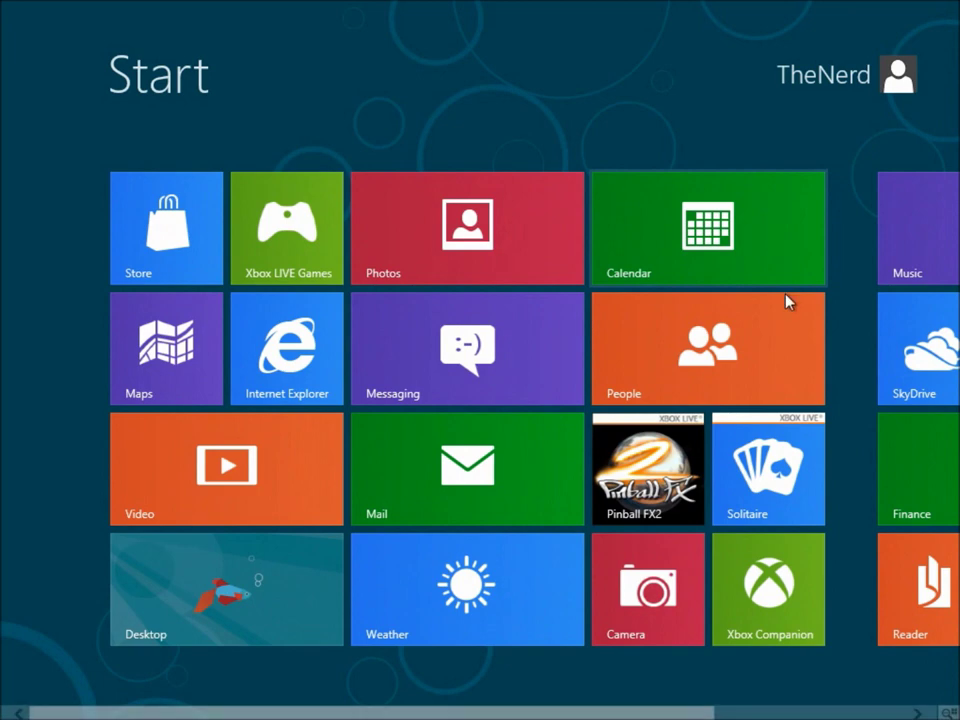
- Take a brief look at the Solitaire and Maps apps and return to the Start screen
click(773, 470)
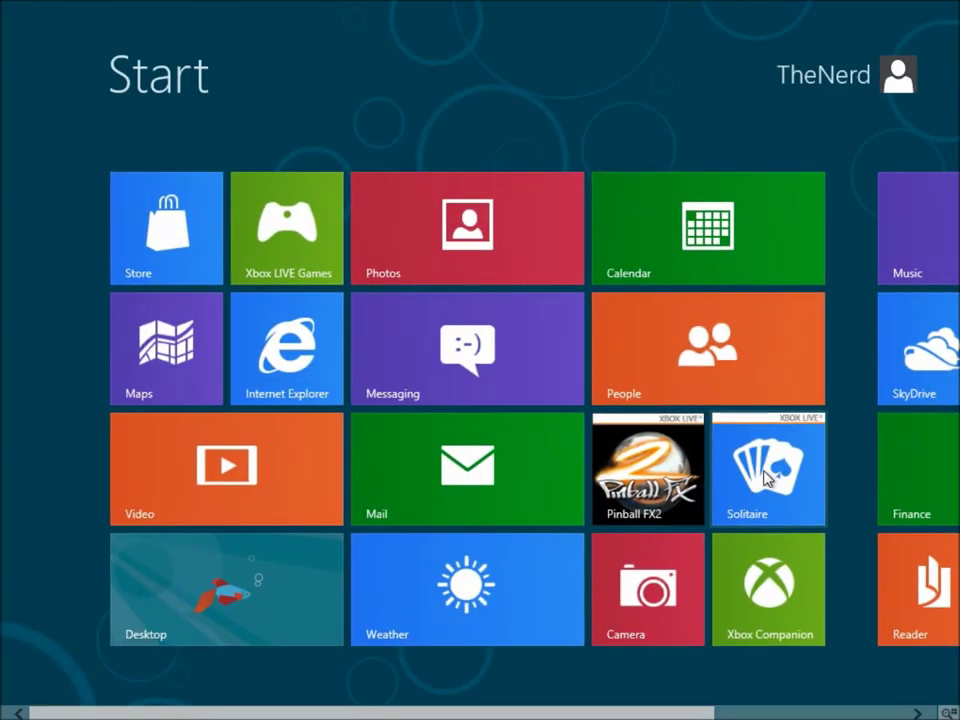
click(155, 338)
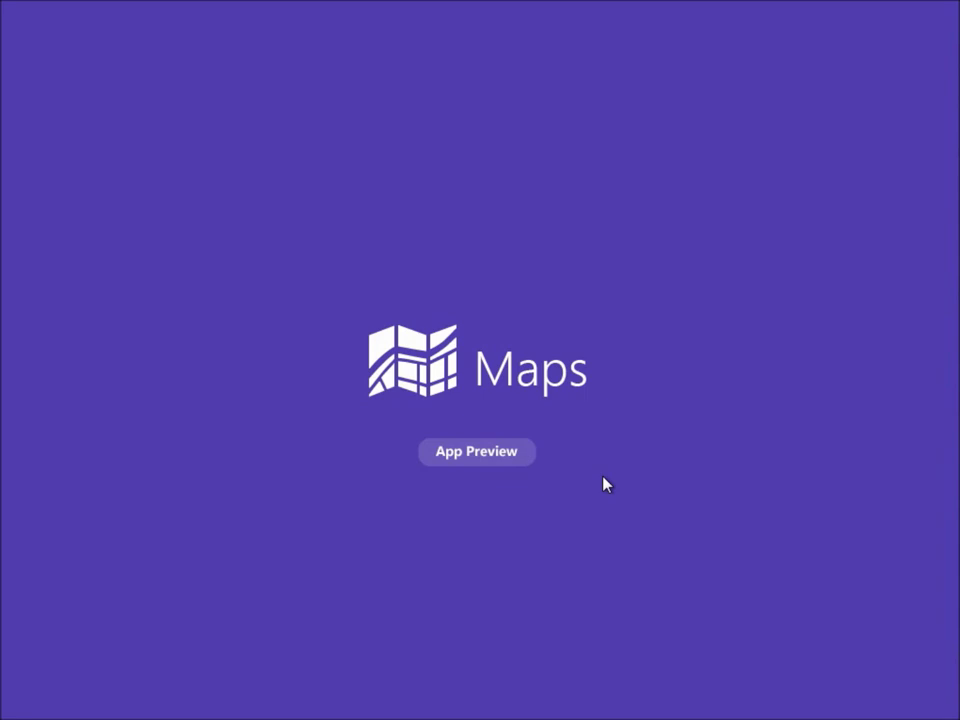
key(super)
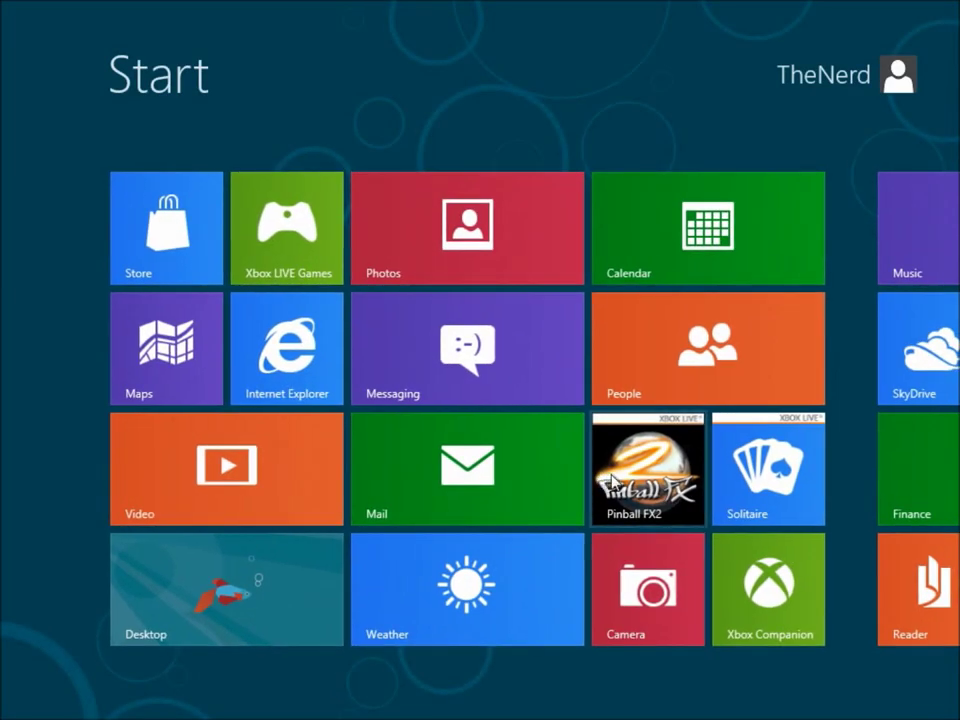
- Move through the Start screen tiles and open Windows Explorer on the desktop
key(Right)
key(Right)
key(Right)
key(Right)
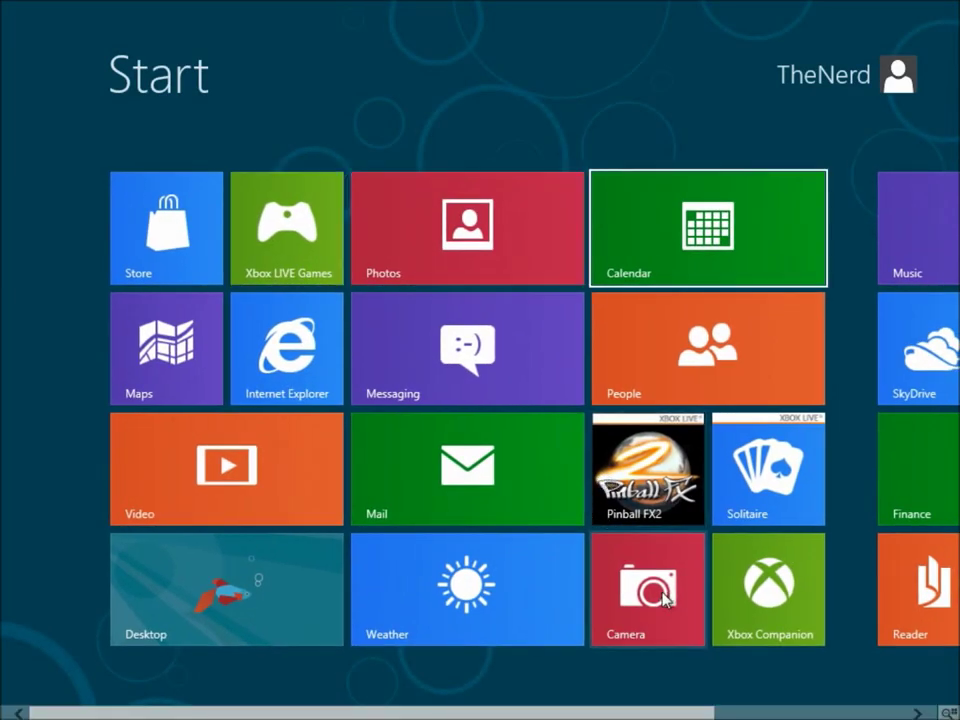
key(Down)
key(Right)
key(Down)
key(Down)
key(Right)
key(Return)
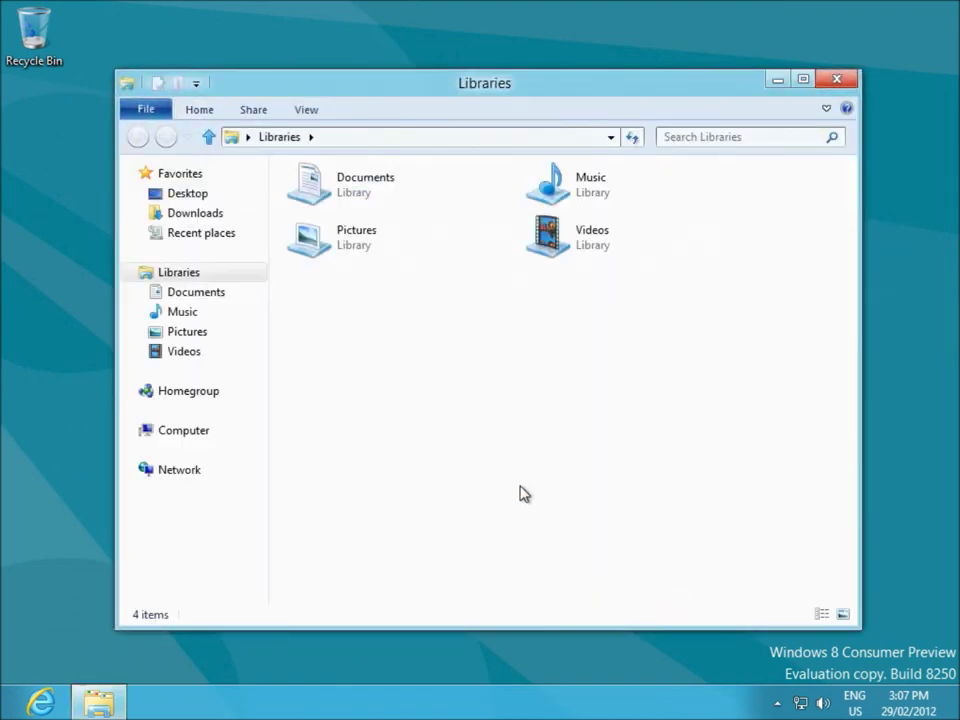
- Examine the Home commands and the File options of the Libraries window
click(200, 112)
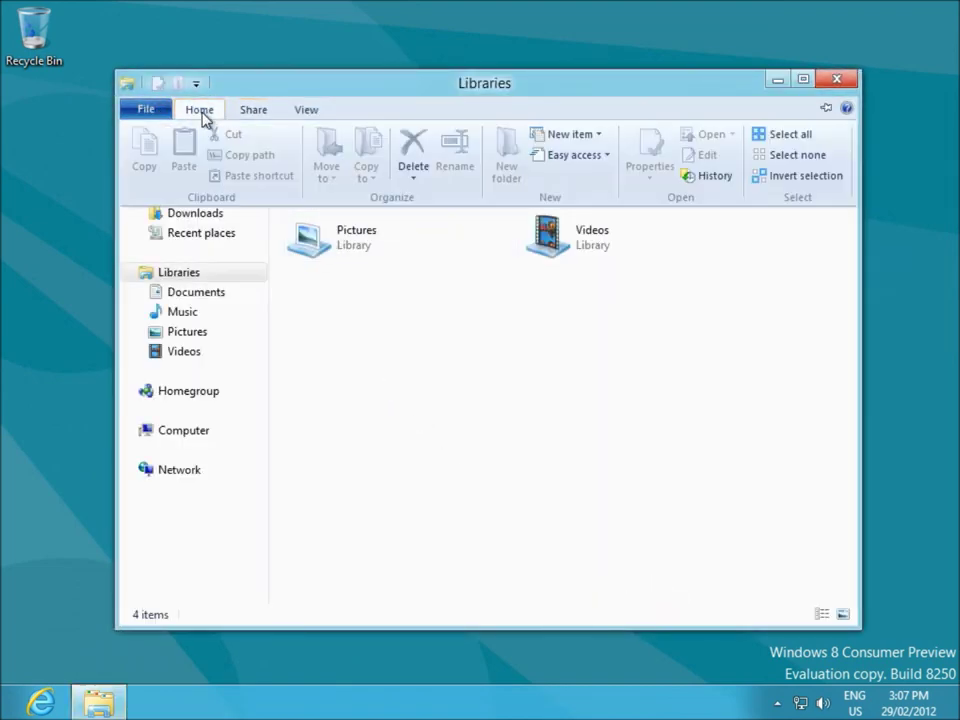
click(155, 112)
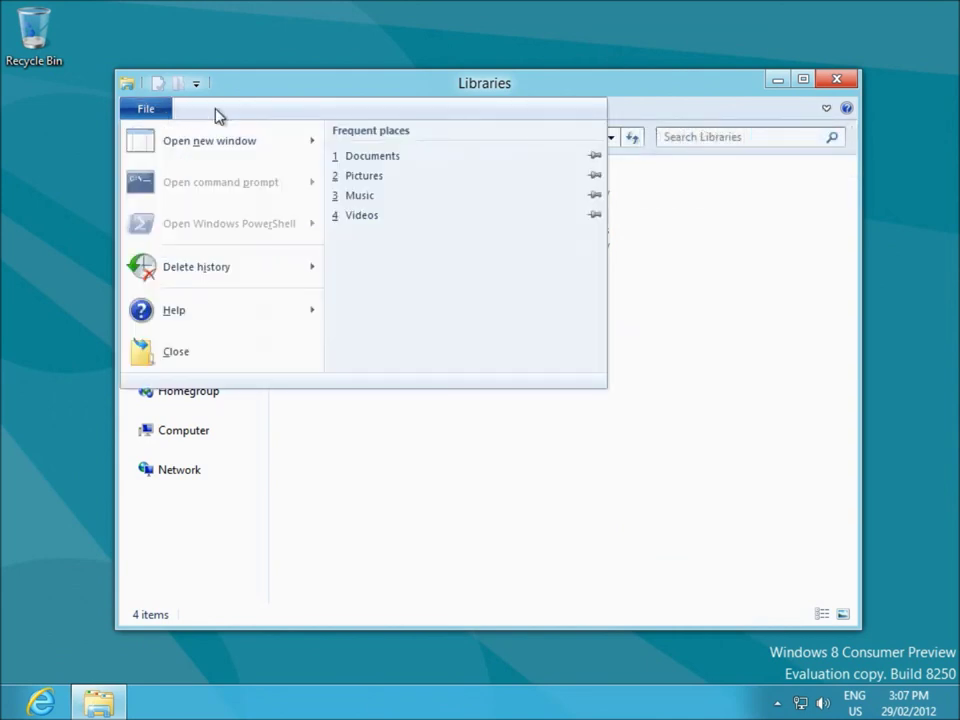
click(765, 360)
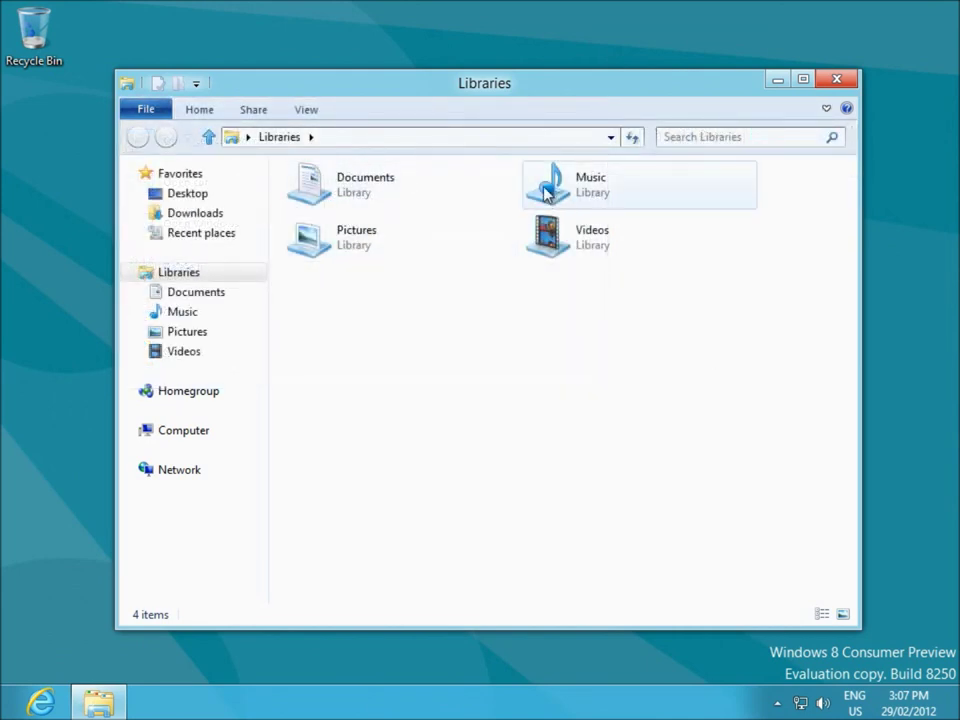
- Browse to the Desktop folder and open Computer to view the drives
click(192, 196)
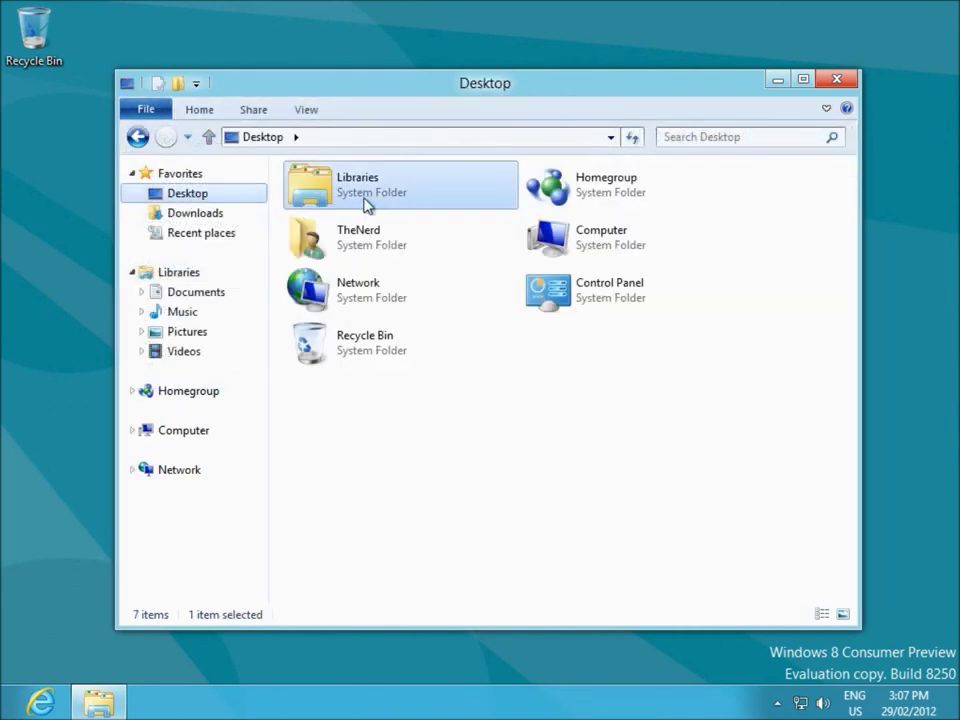
double_click(601, 255)
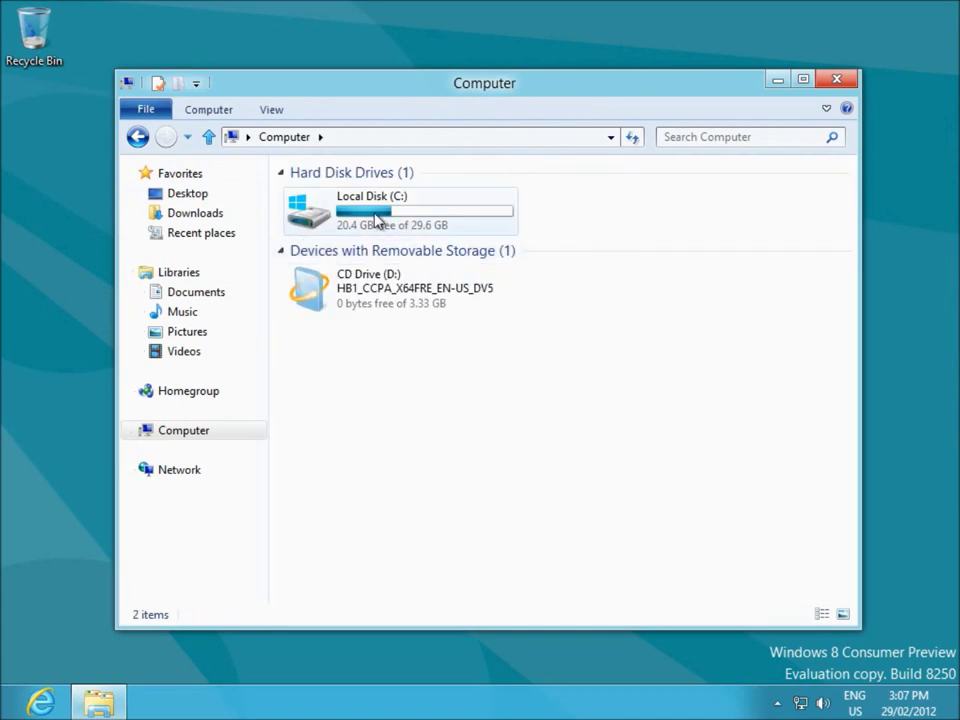
- Browse the local C: drive to its Users folder, view the File options and close the Explorer window
double_click(377, 221)
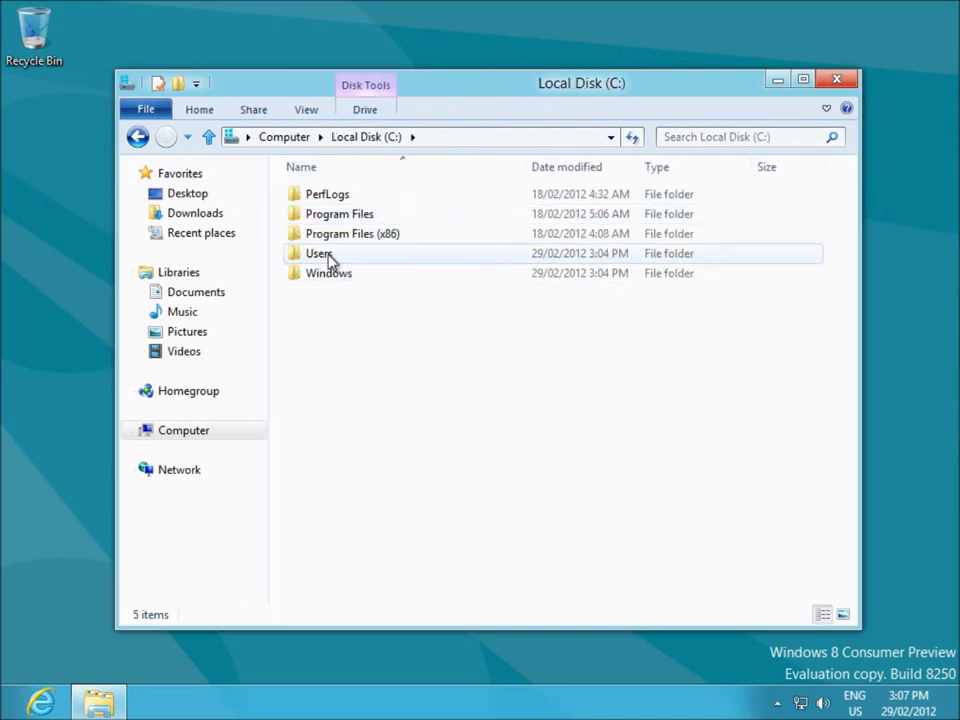
double_click(326, 256)
click(157, 117)
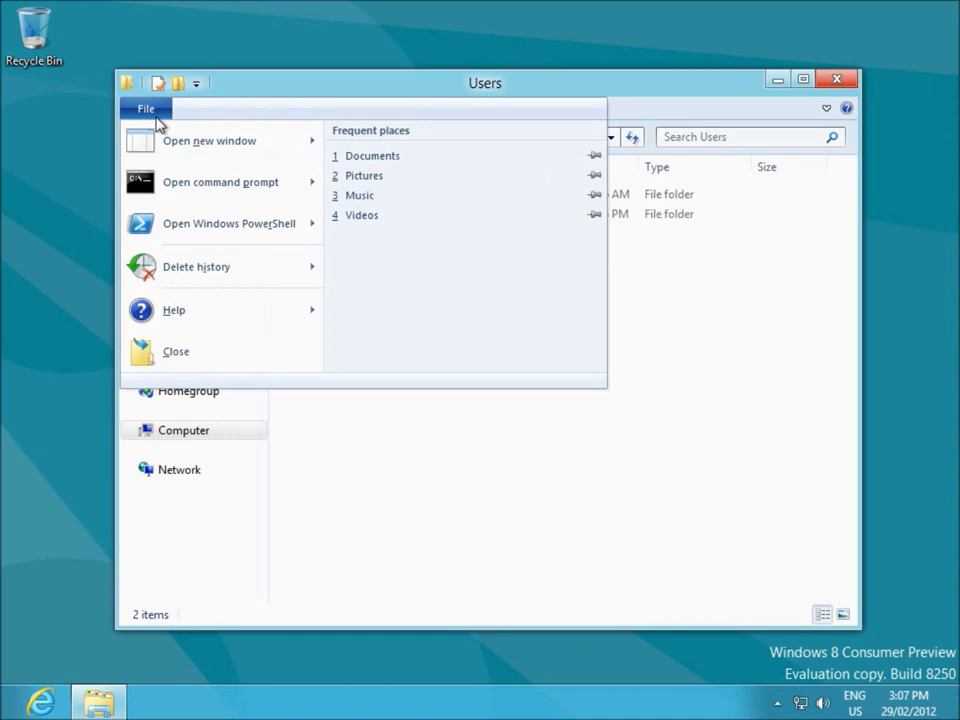
click(200, 351)
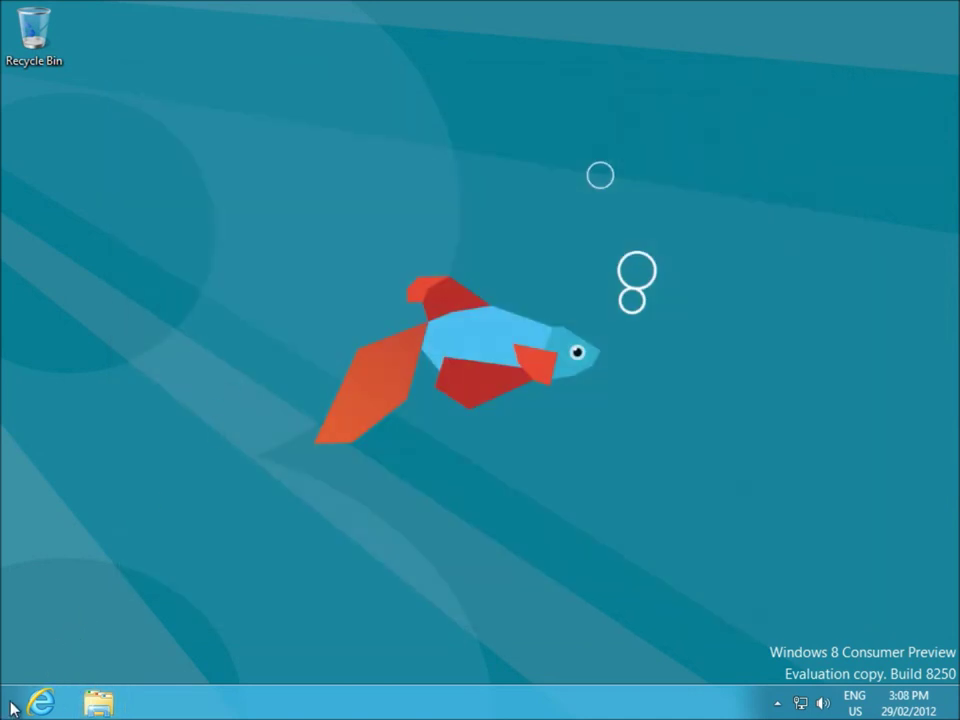
- Open the Weather app from the Start screen and allow it to use location services
key(super)
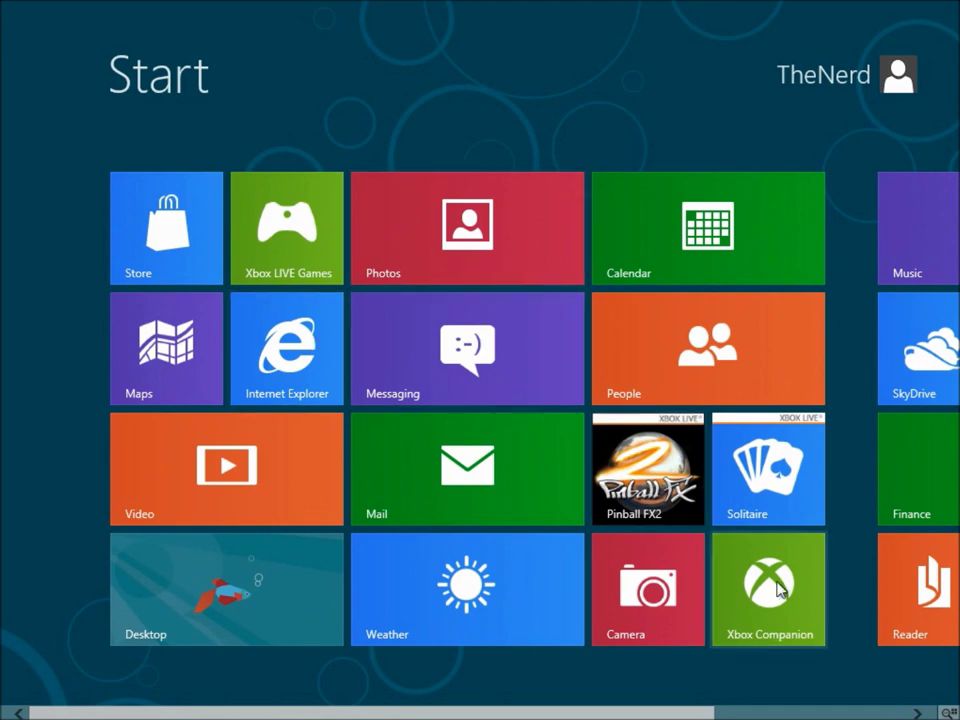
click(450, 630)
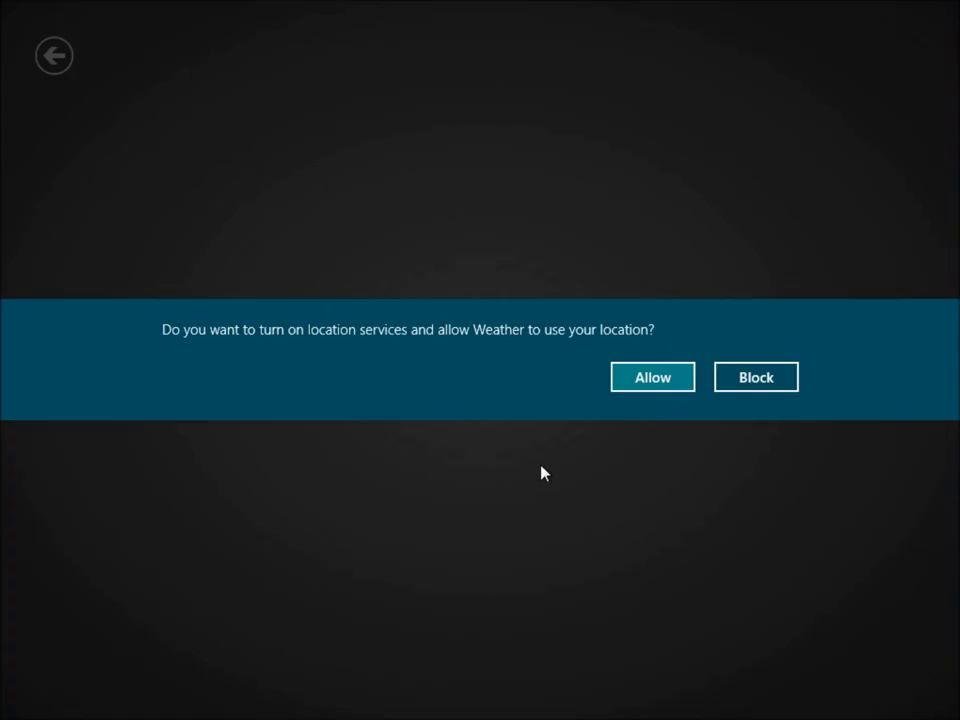
click(647, 384)
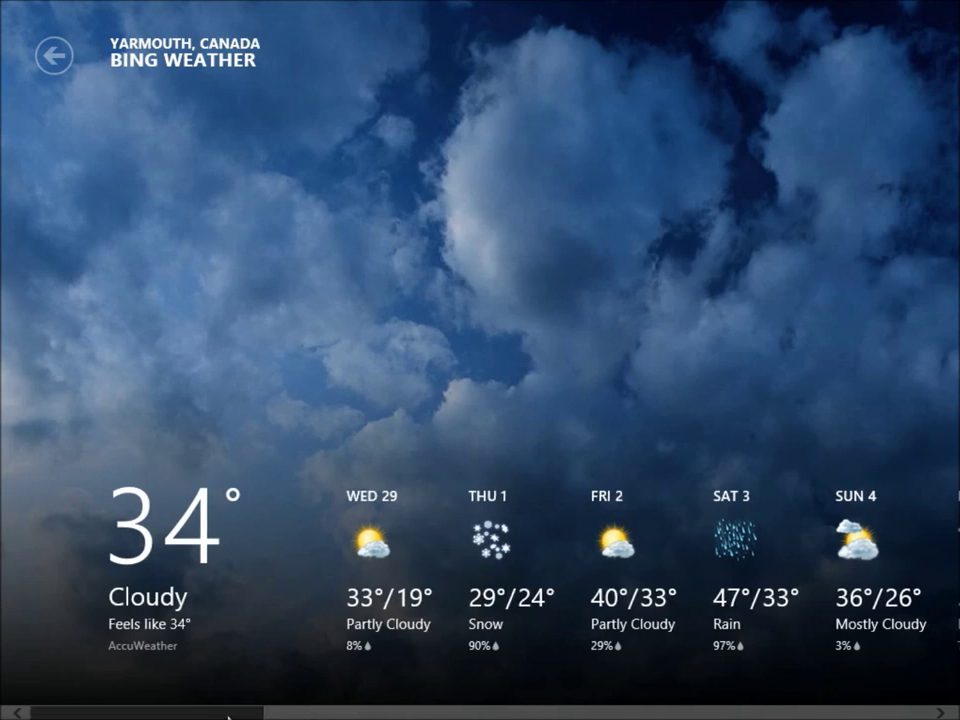
- Look through the Weather app's hourly forecast, maps and historical weather, and return to the Start screen
scroll(221, 715, down, 5)
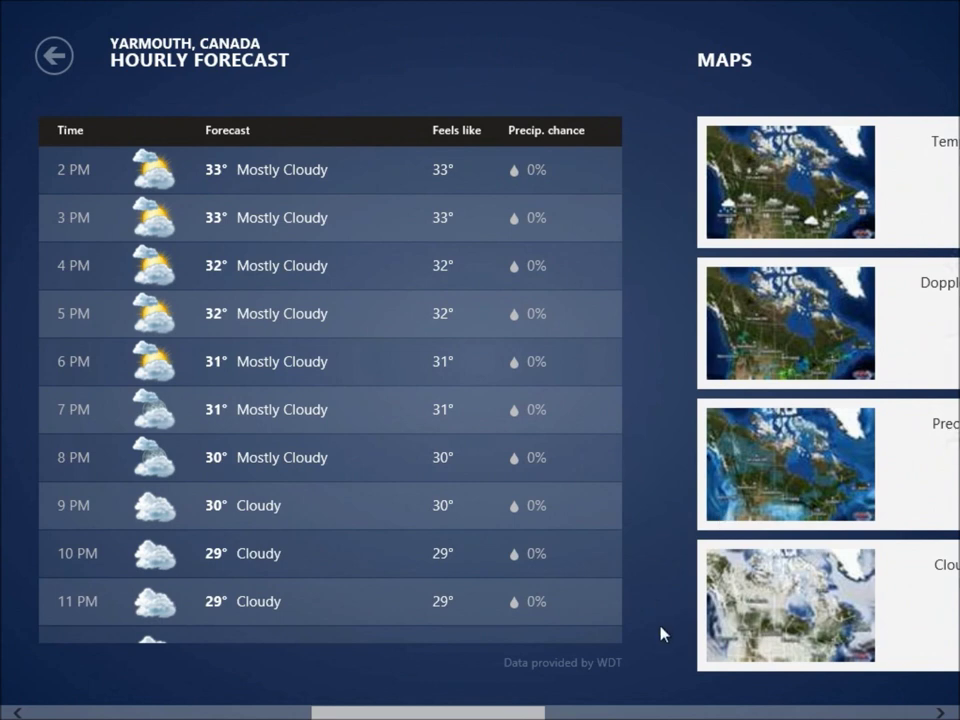
click(940, 712)
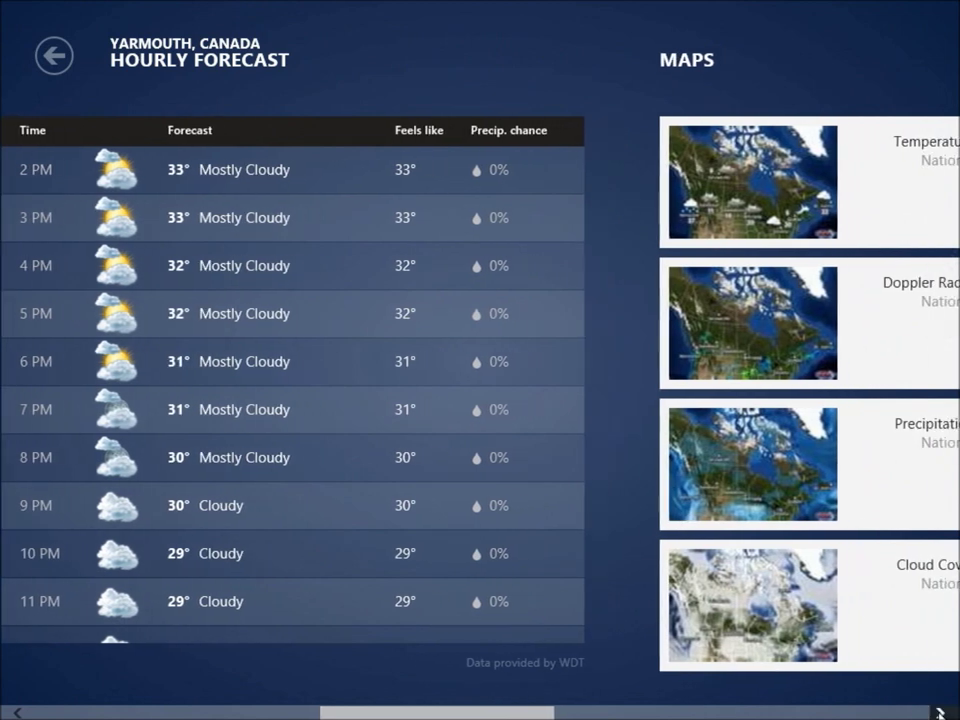
click(566, 711)
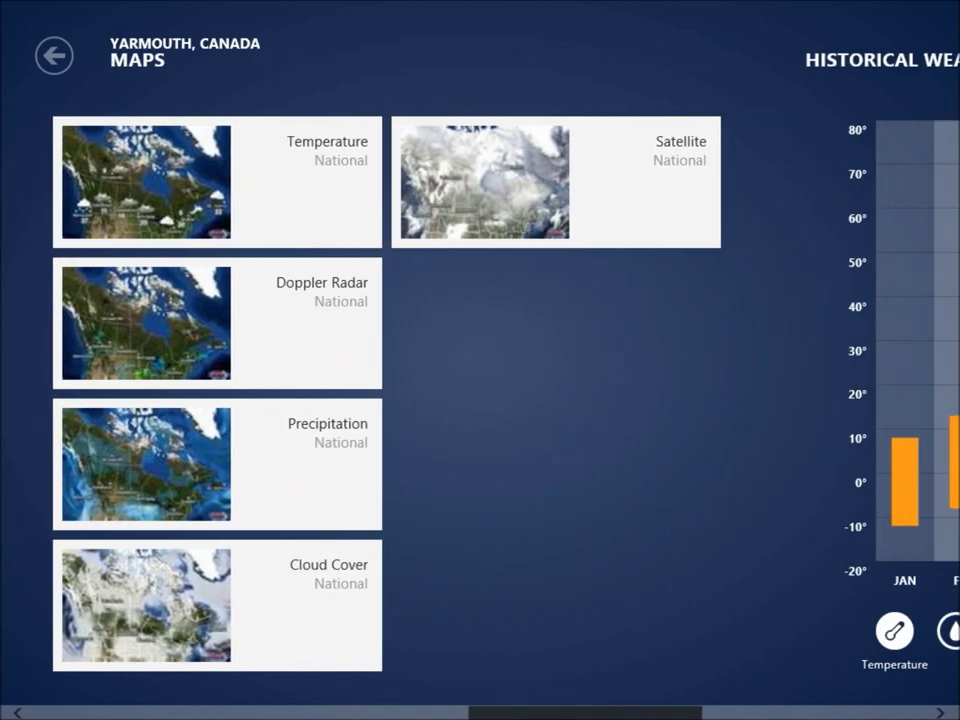
scroll(480, 360, right, 5)
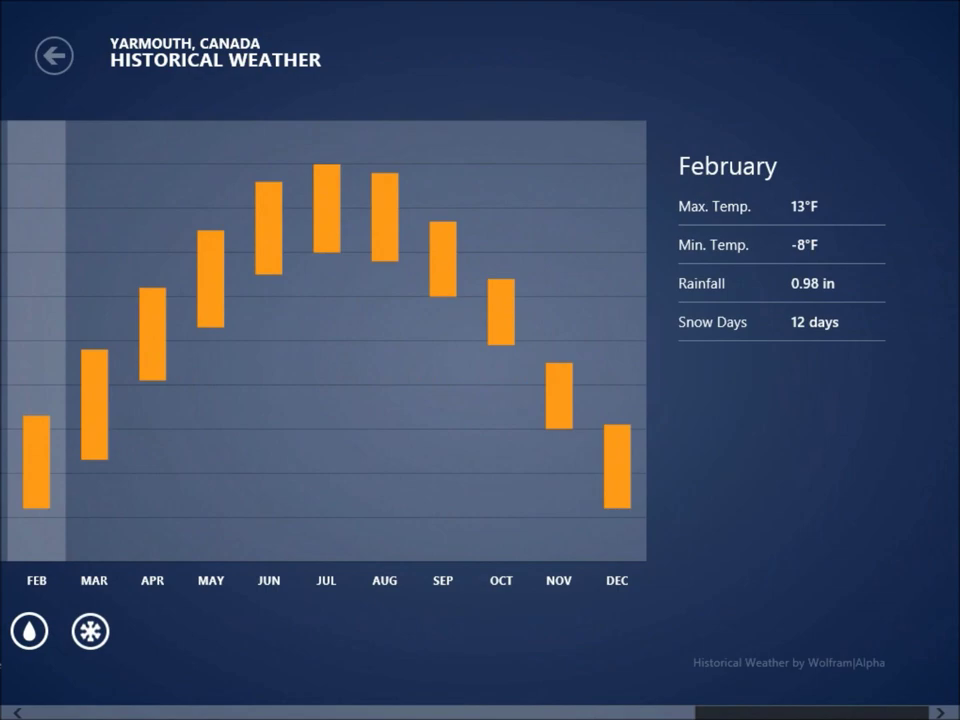
drag(821, 705, 154, 697)
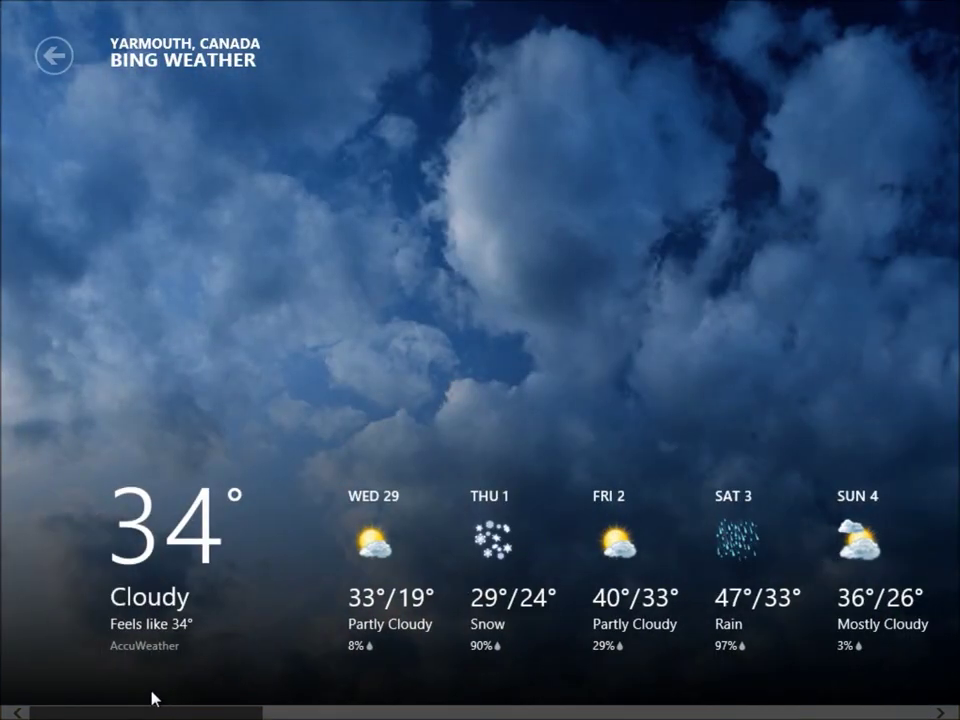
key(super)
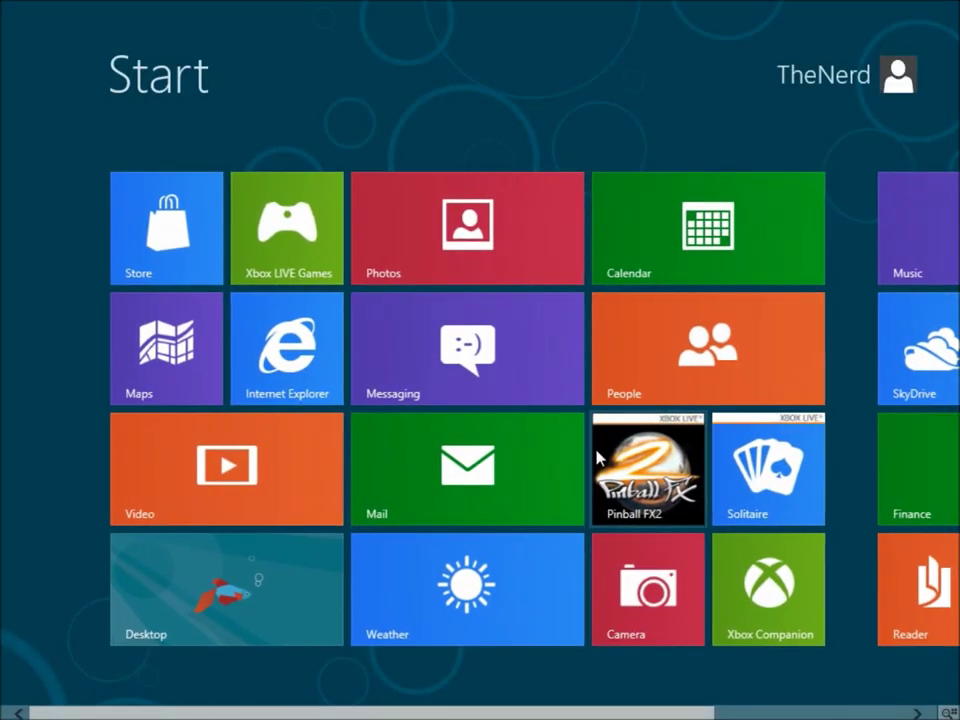
- Look over the remaining Start screen tiles and the user account's options
scroll(667, 716, down, 3)
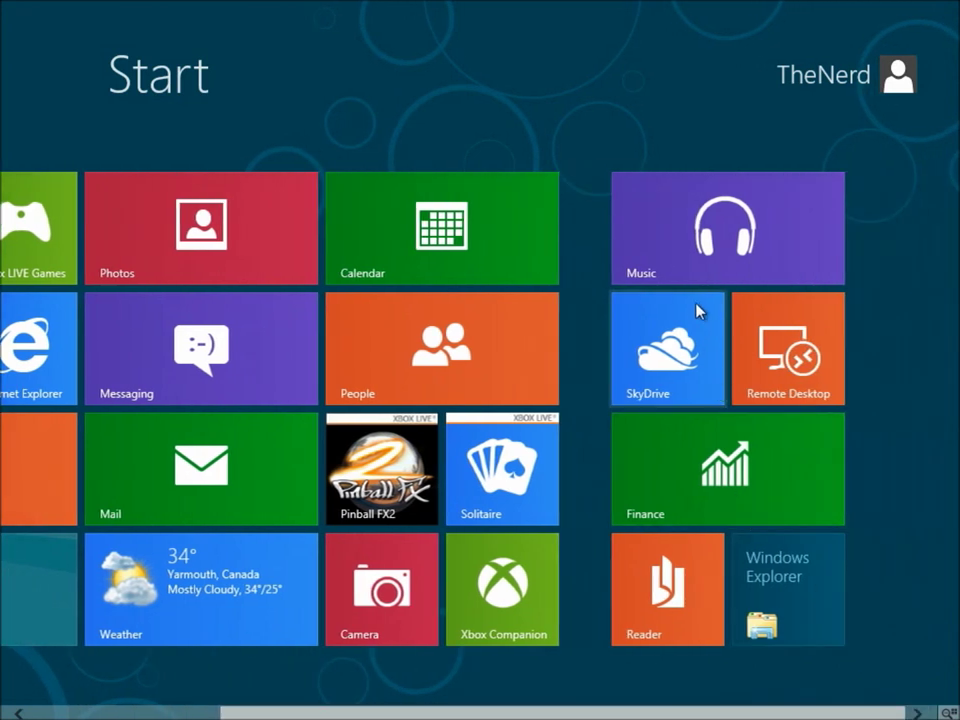
click(850, 92)
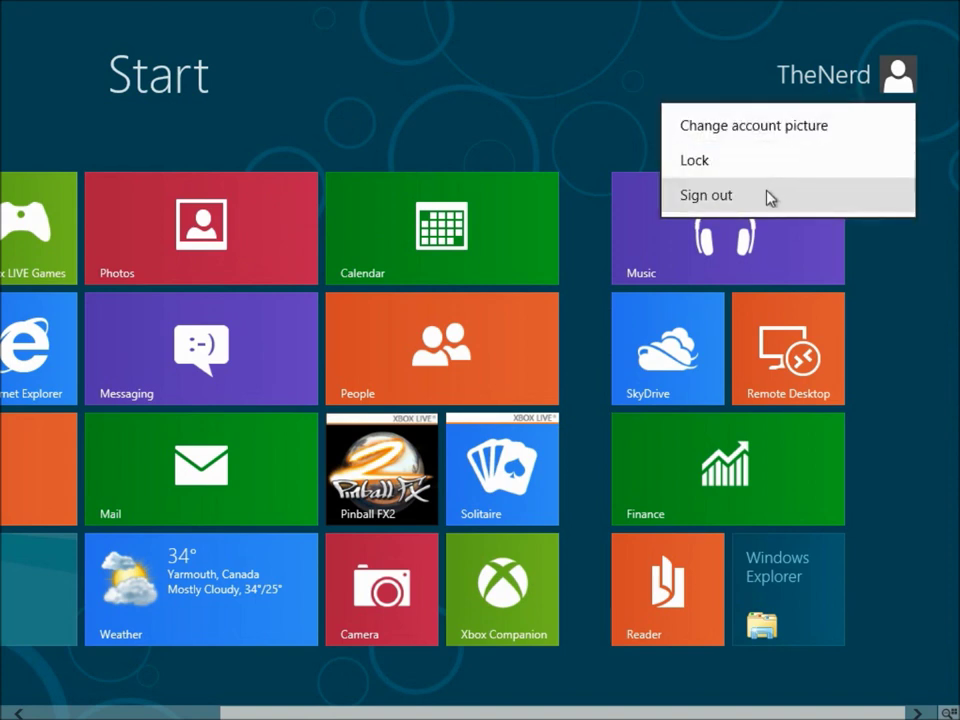
click(680, 388)
mouse_move(864, 709)
mouse_down()
mouse_move(707, 713)
mouse_move(864, 712)
mouse_up()
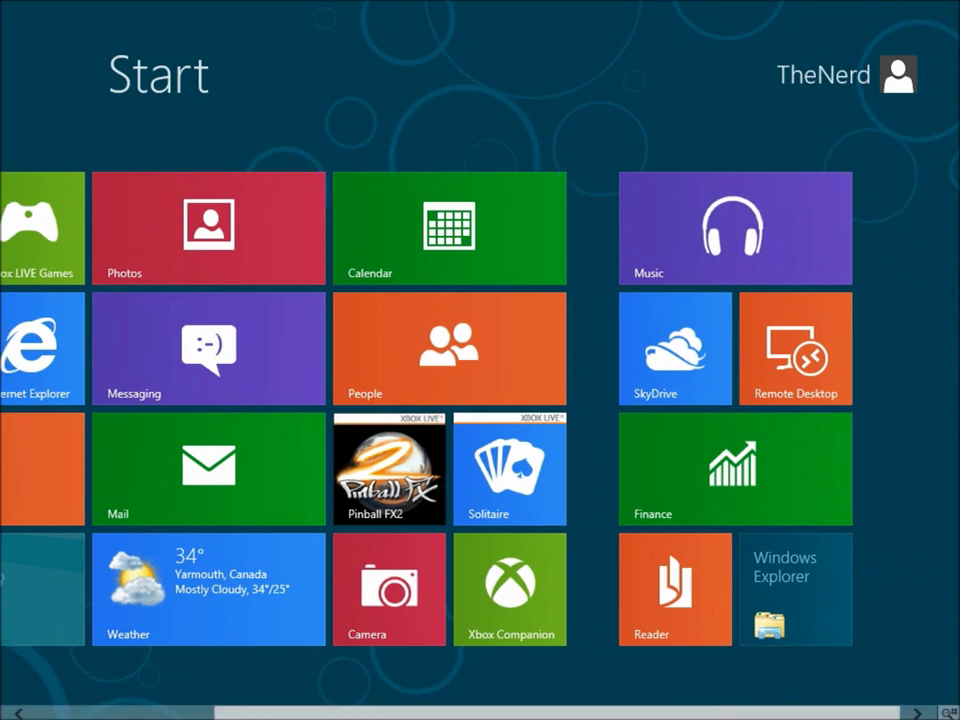
drag(639, 711, 459, 714)
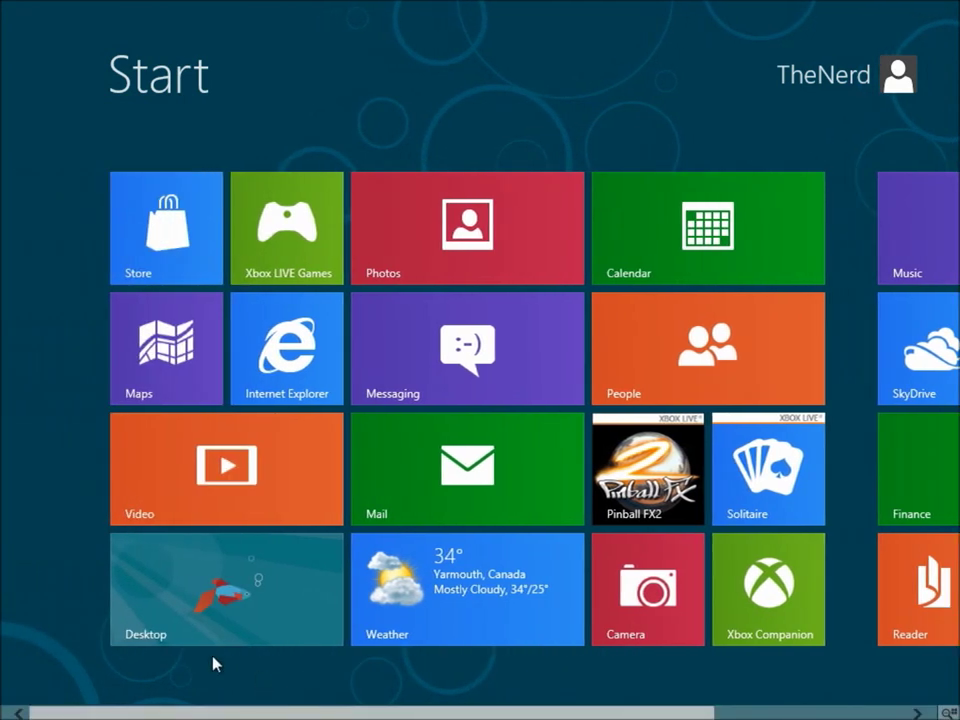
- Go to the desktop and view its context options and the hidden notification icons
click(163, 579)
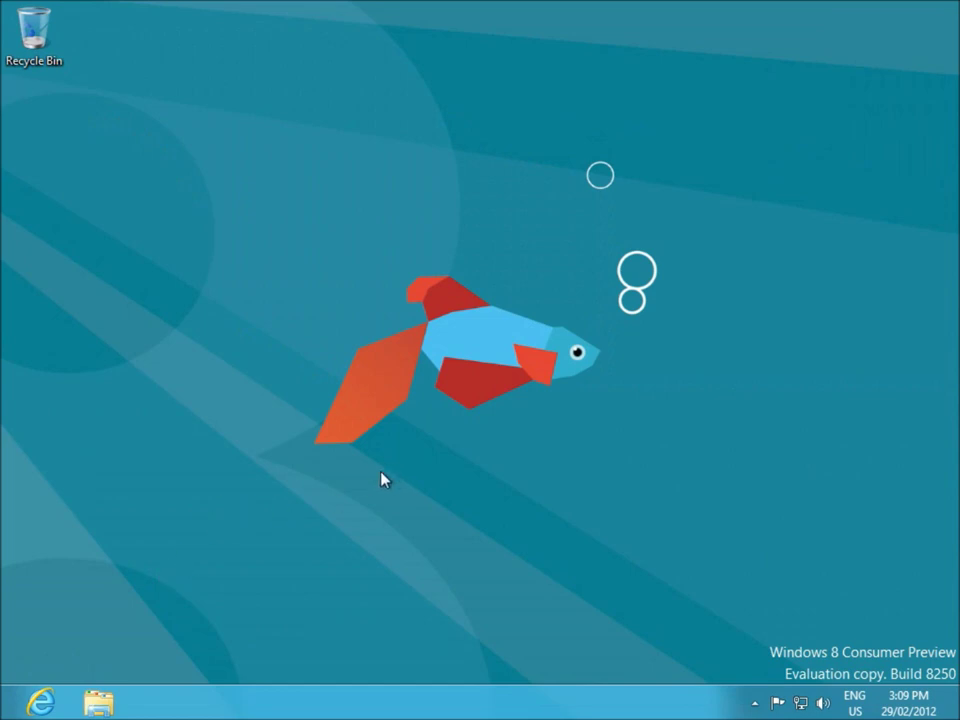
right_click(386, 462)
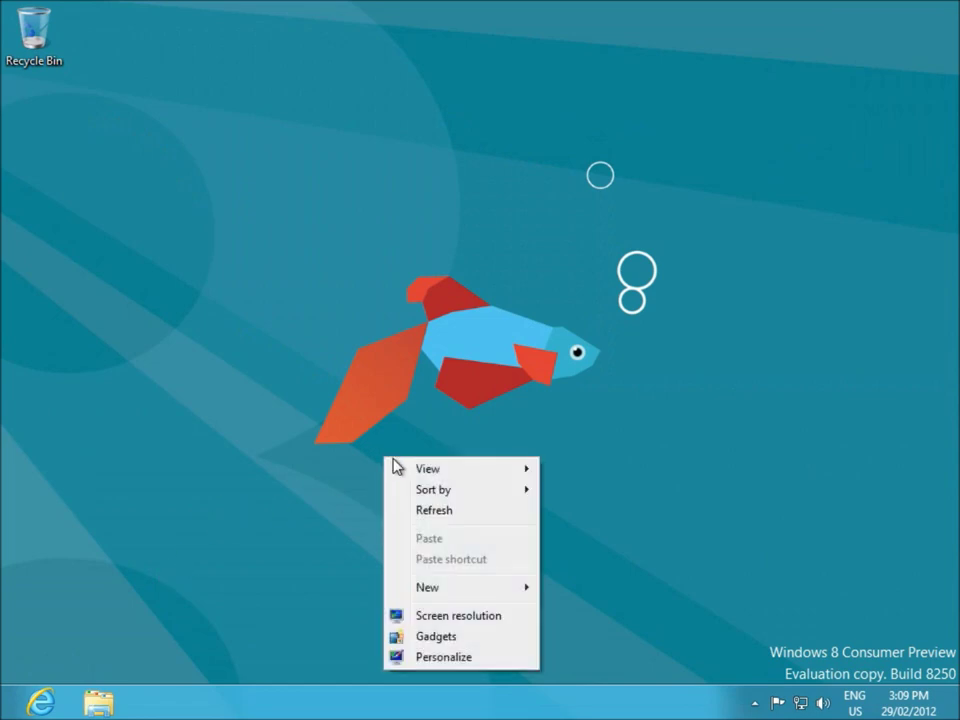
click(557, 646)
click(753, 703)
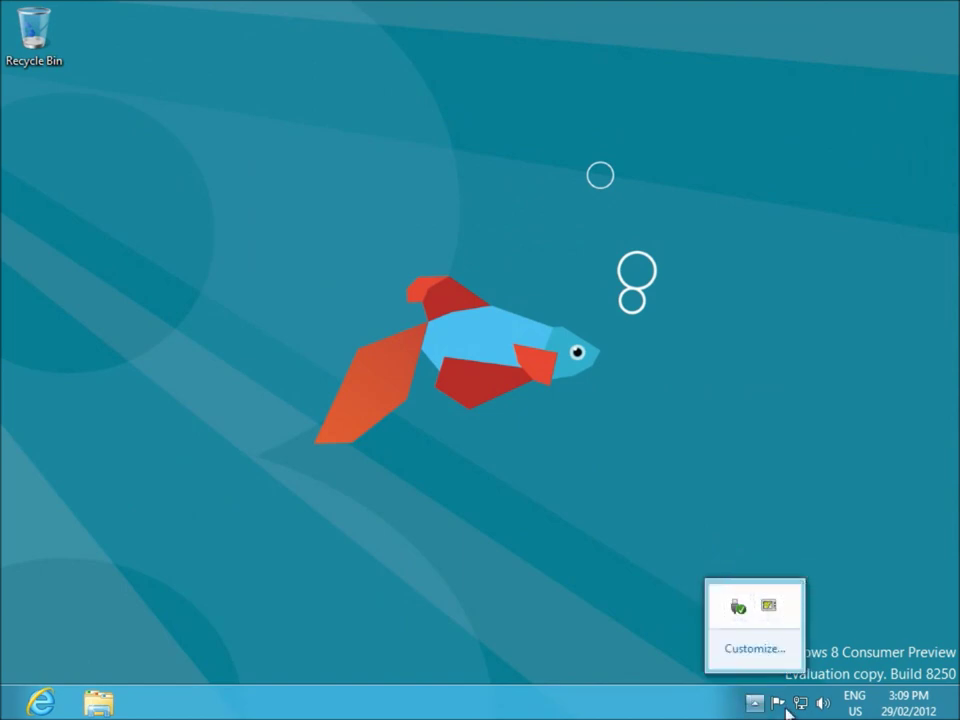
- View the Personalization and Display settings of the desktop, and close the settings window
right_click(514, 374)
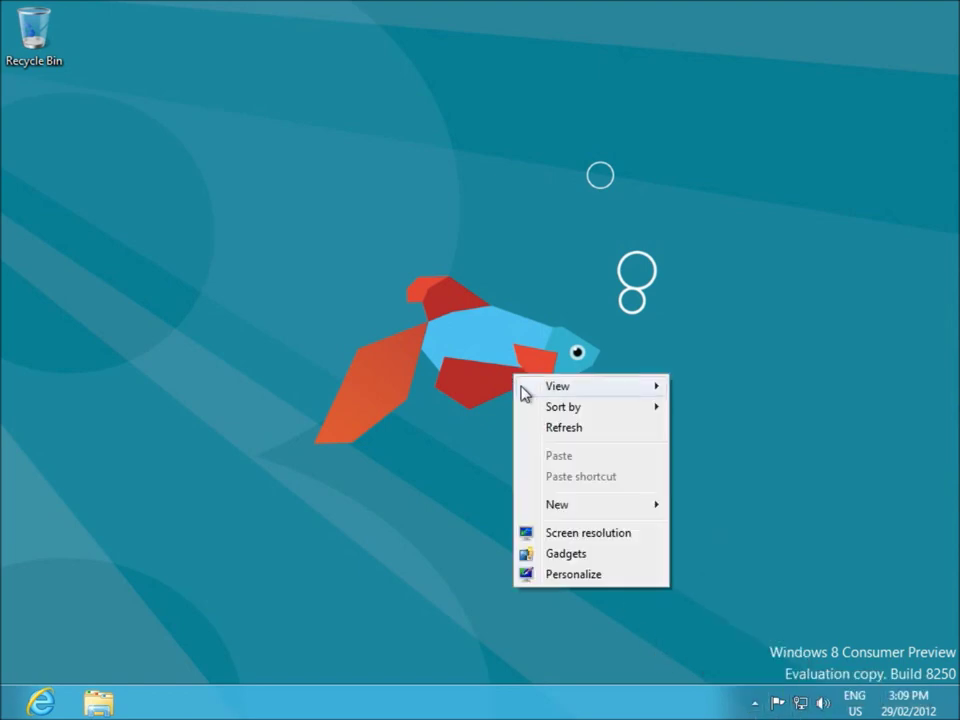
click(594, 576)
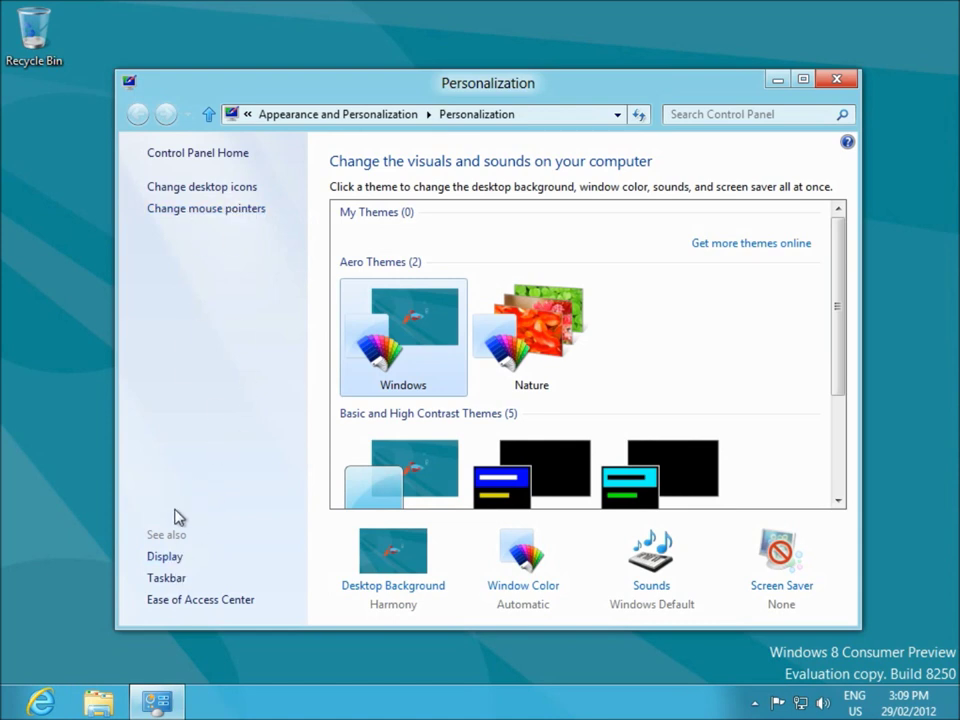
click(163, 557)
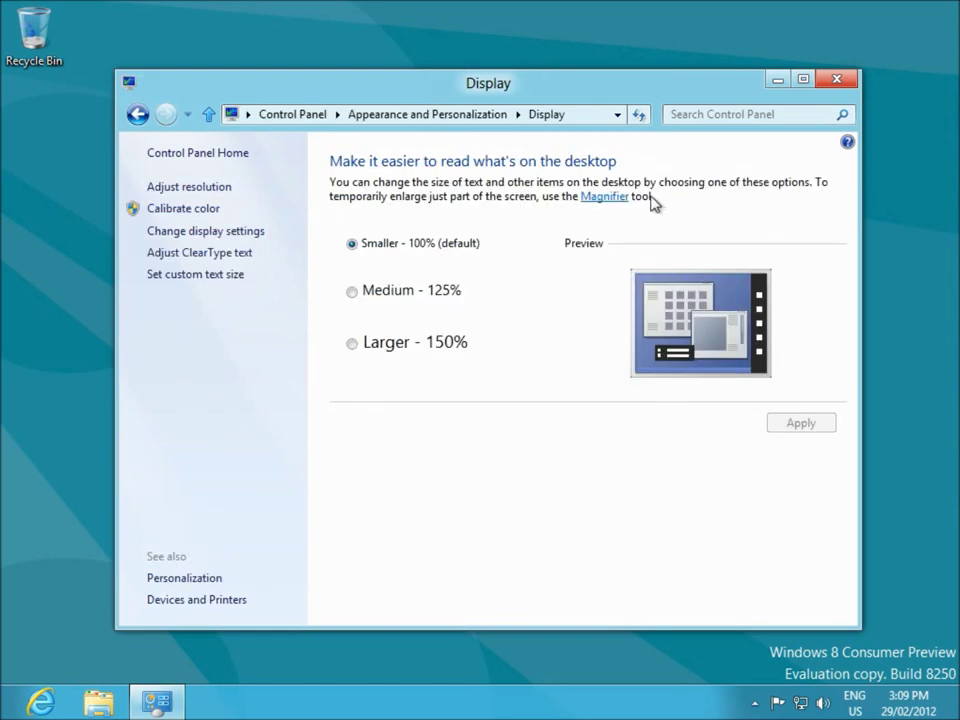
click(837, 76)
right_click(651, 92)
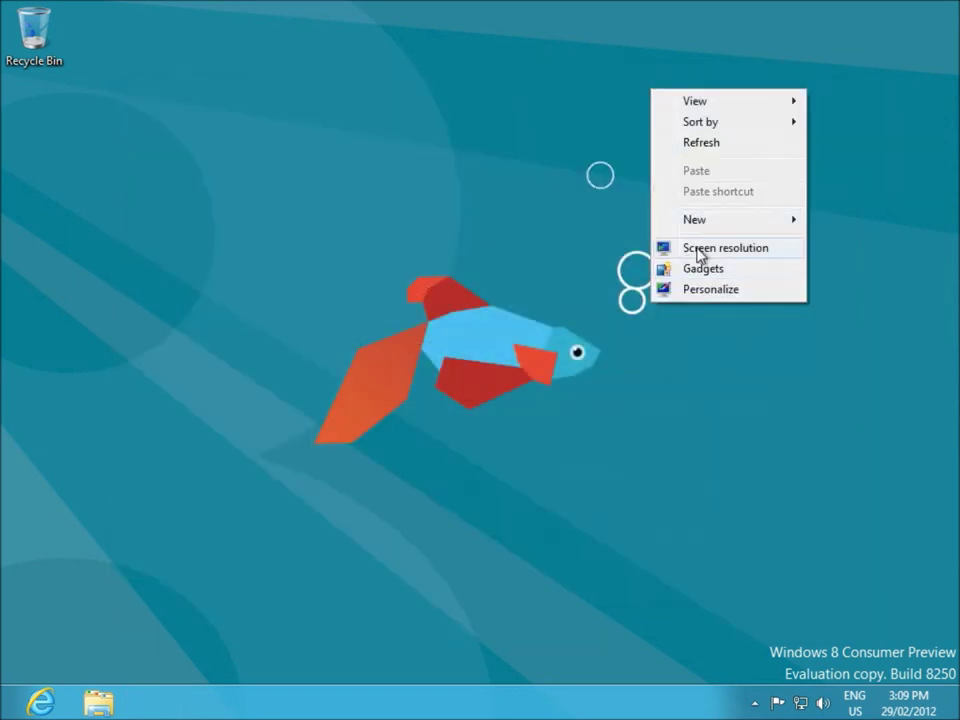
click(540, 280)
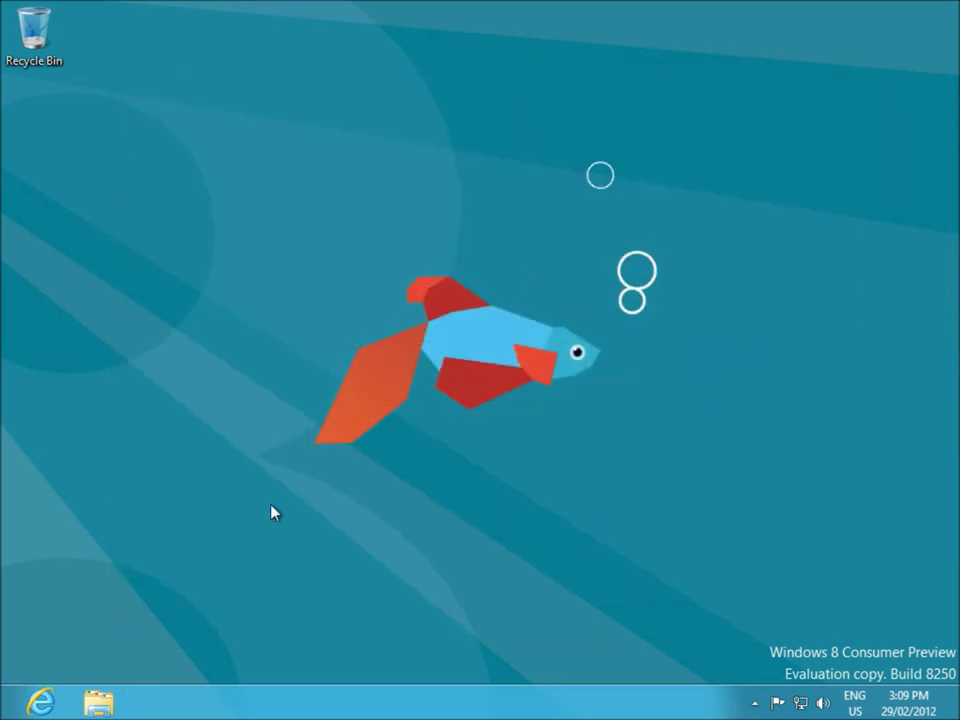
- Open the Control Panel by entering its name as the address in a new Explorer window, and view it as small icons
click(98, 703)
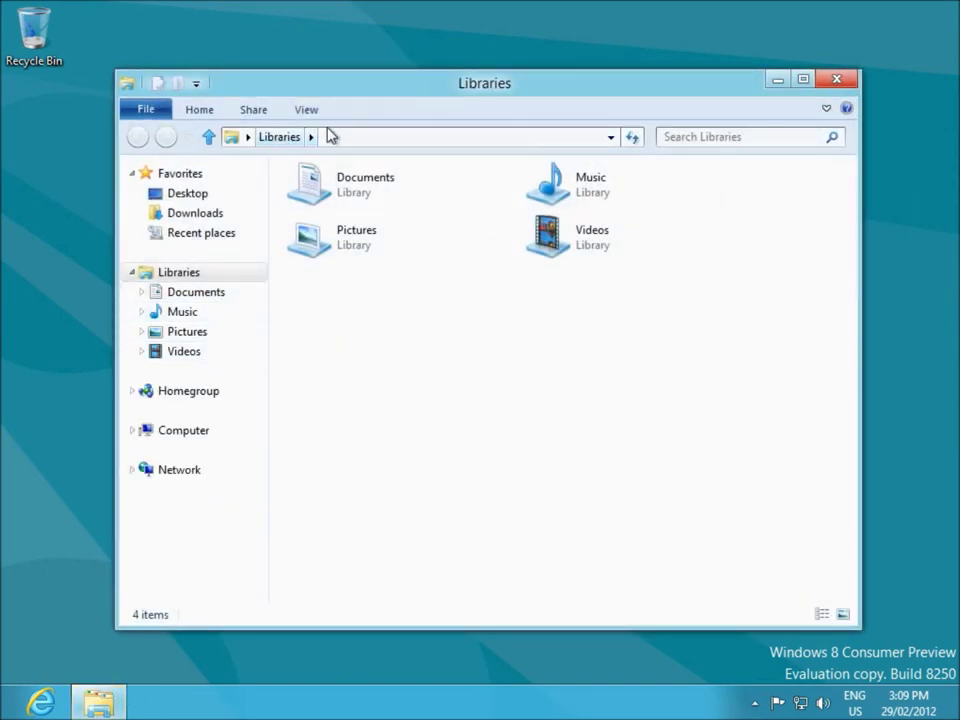
click(353, 142)
text(con)
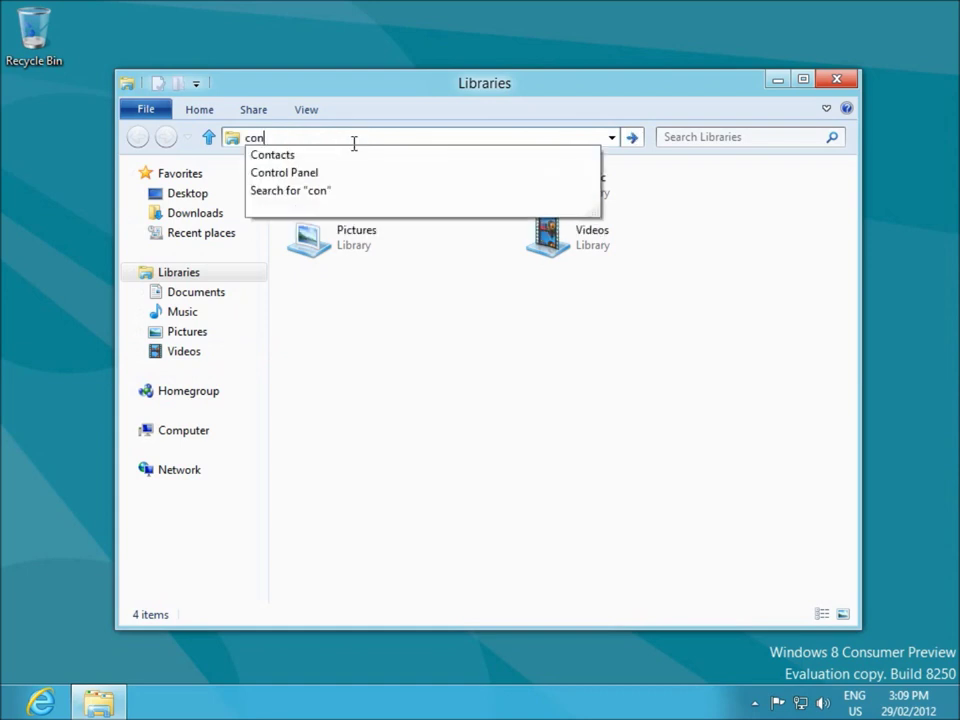
text(trol)
key(Down)
key(Return)
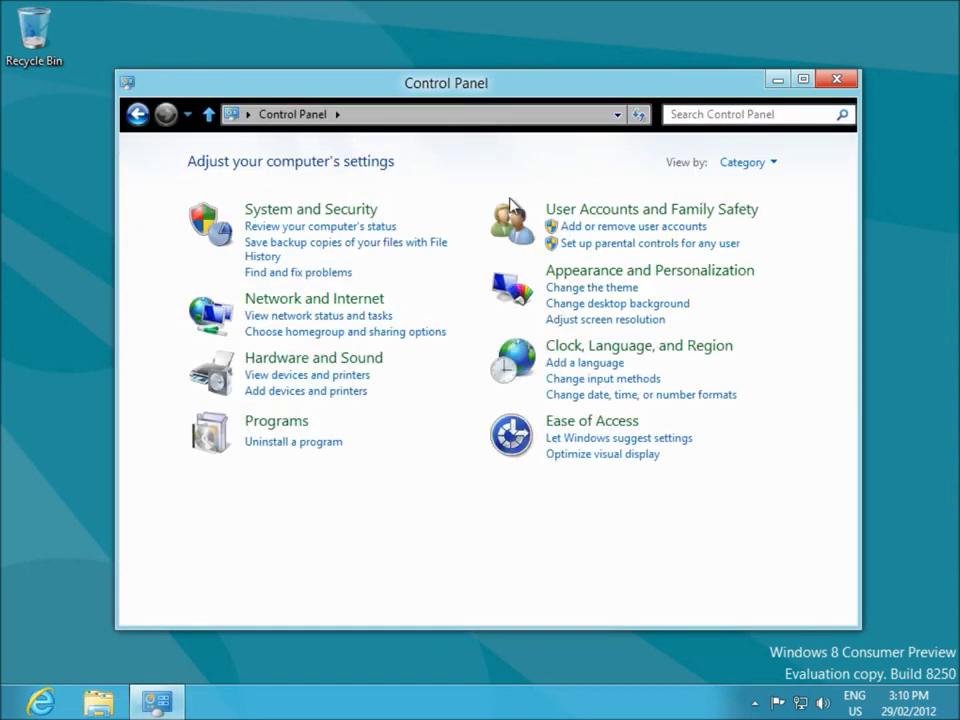
click(776, 164)
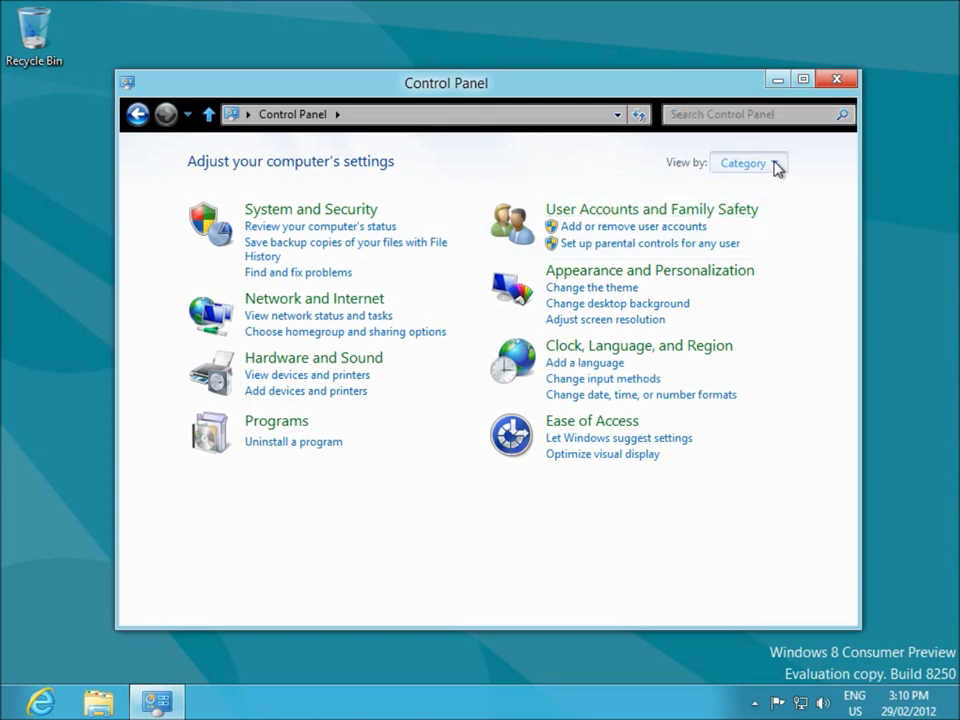
click(783, 236)
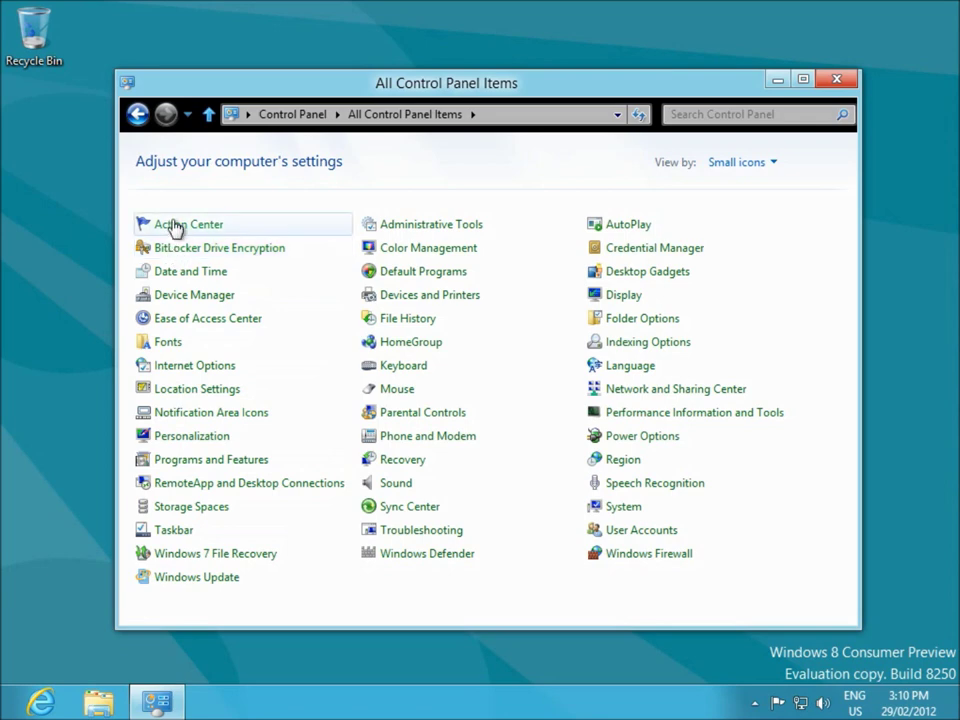
- Look through the Administrative Tools and Action Center items of the Control Panel, and close the windows
click(446, 222)
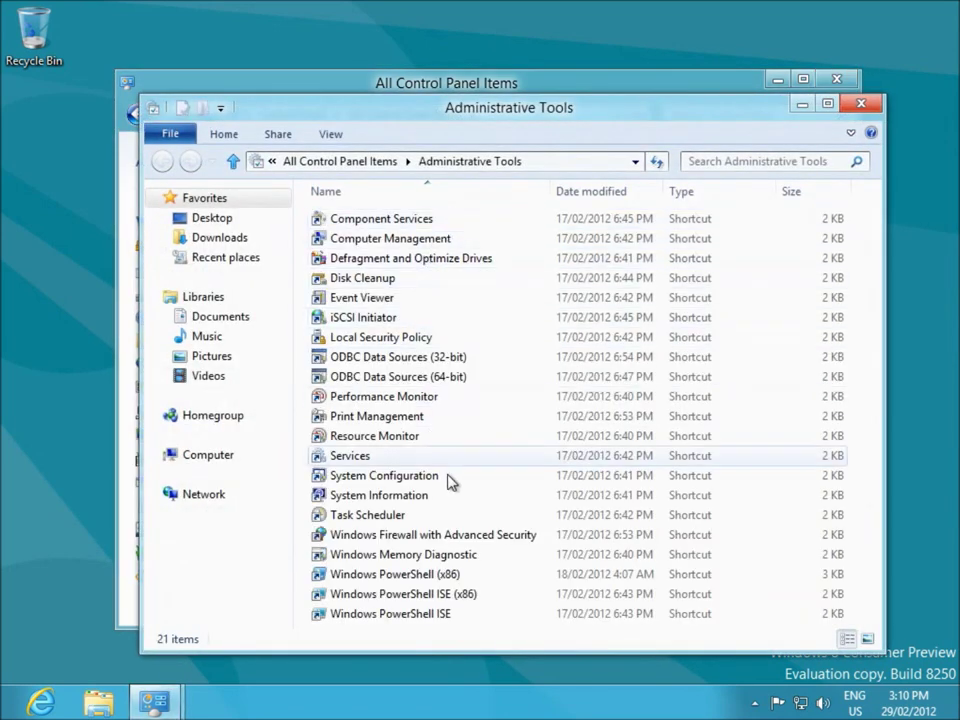
click(859, 107)
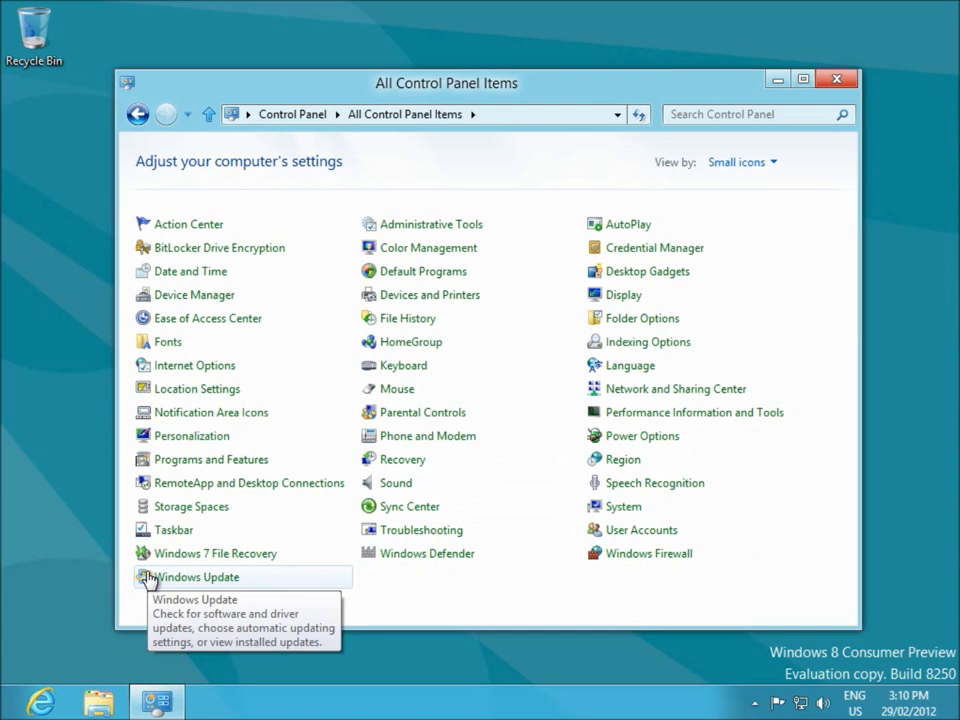
click(172, 226)
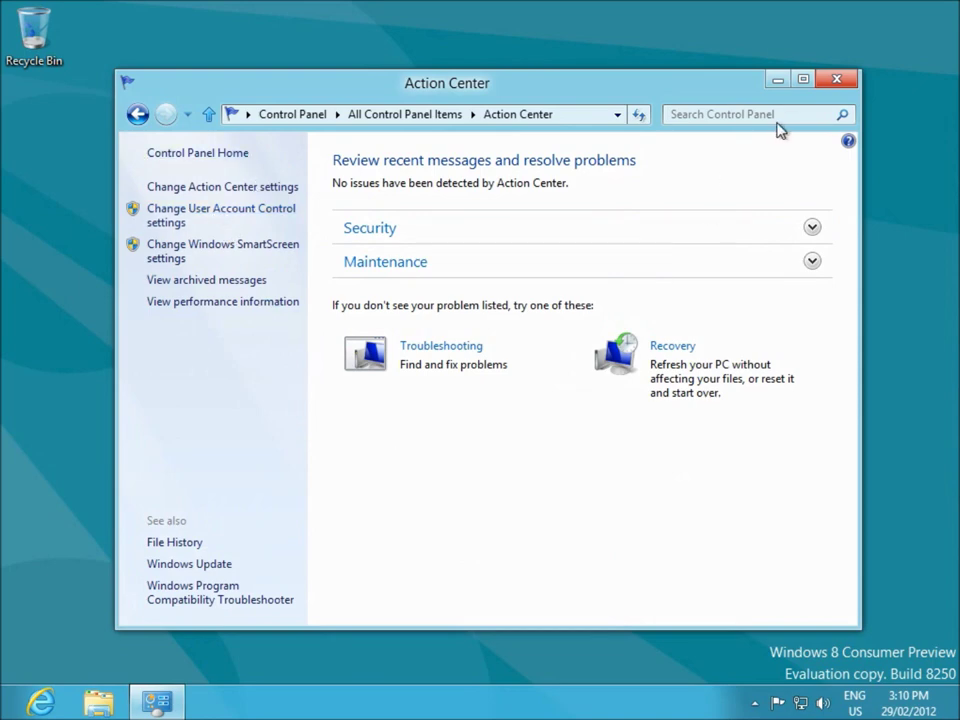
click(841, 78)
- Sign out of the account from the Start screen and shut down the computer from the sign-in screen
key(super)
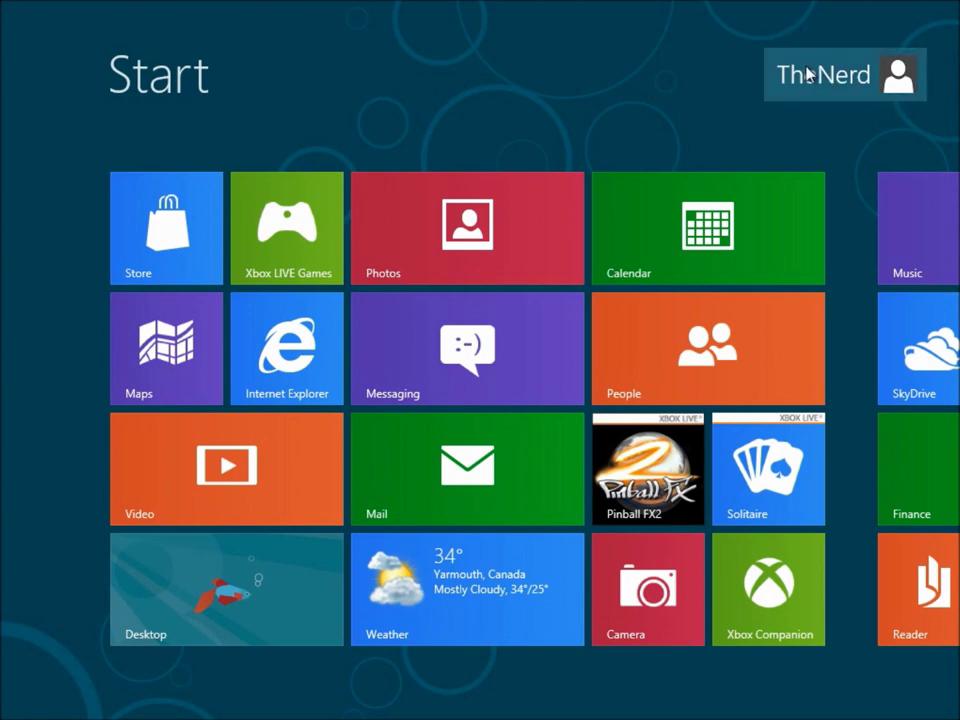
click(806, 74)
click(720, 195)
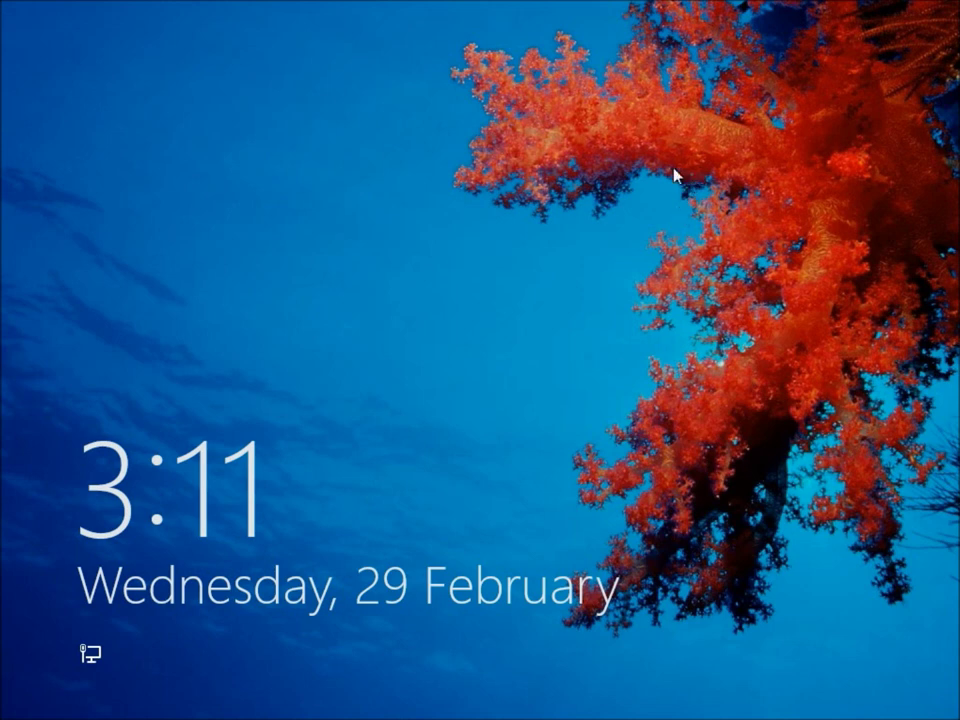
drag(675, 574, 651, 133)
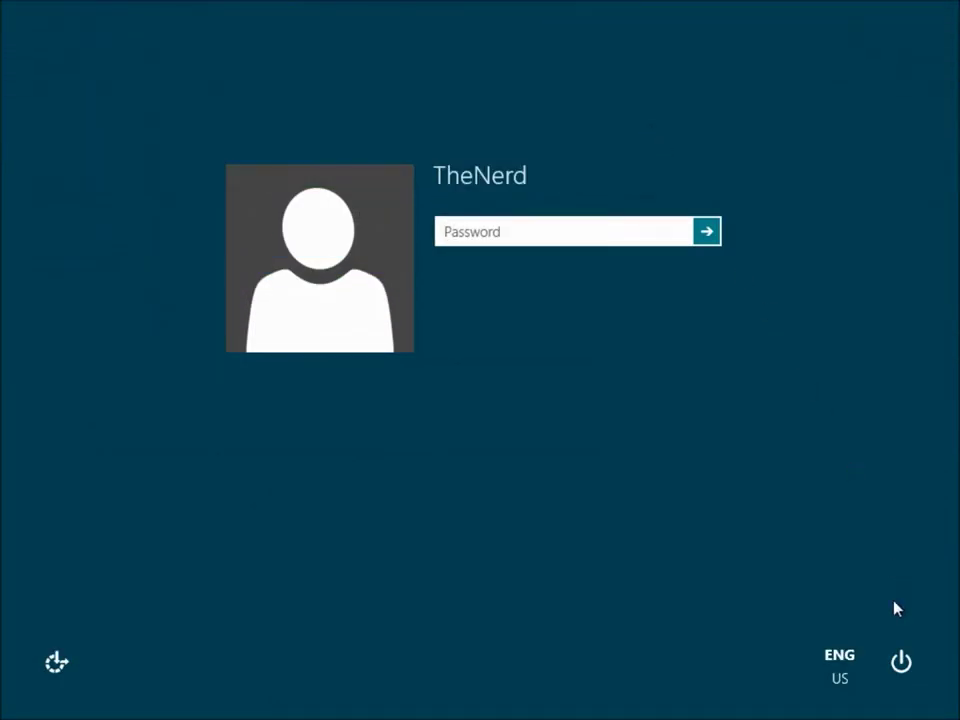
click(904, 664)
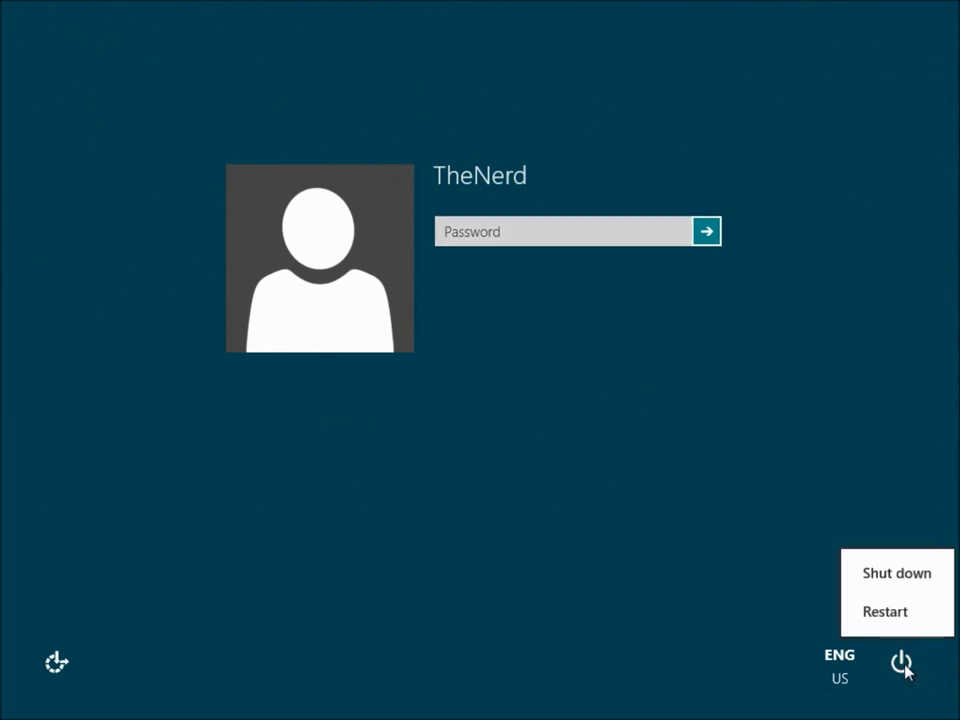
click(893, 588)
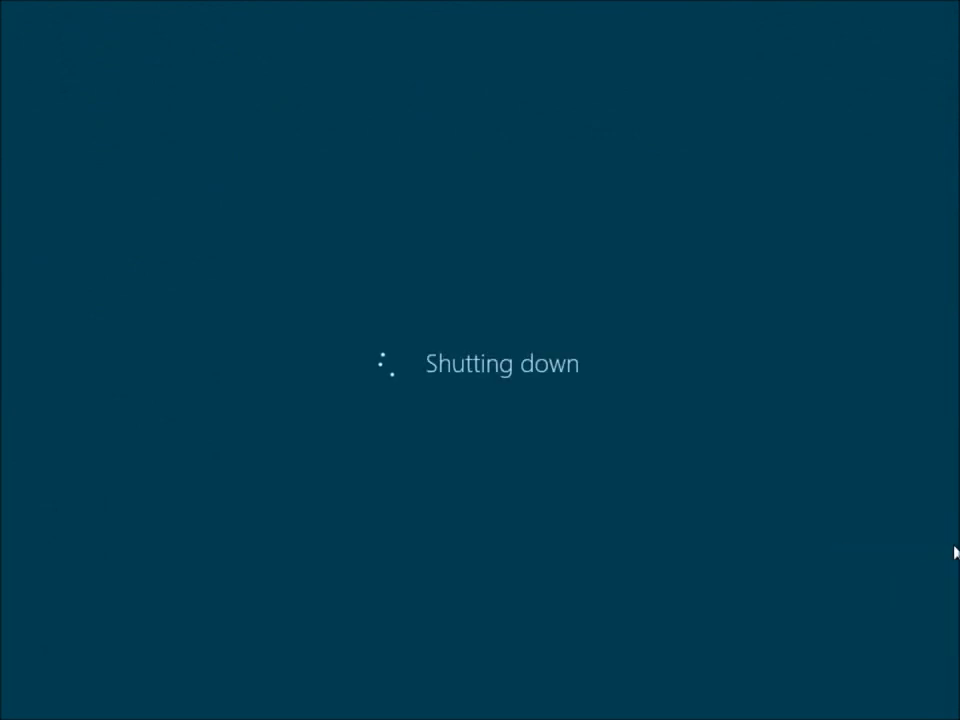